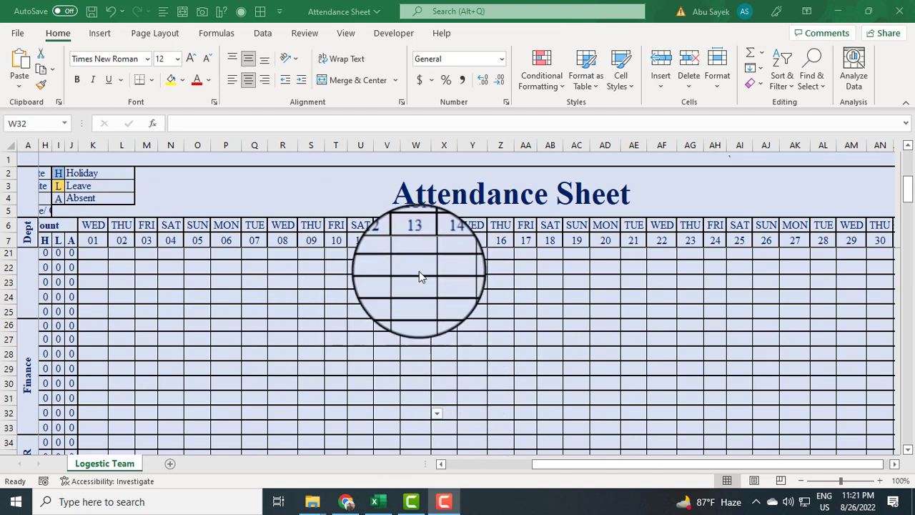
Examine the June-2022 attendance sheet's layout, from the employee names and total counts across to the column for day 30
drag(627, 465, 447, 469)
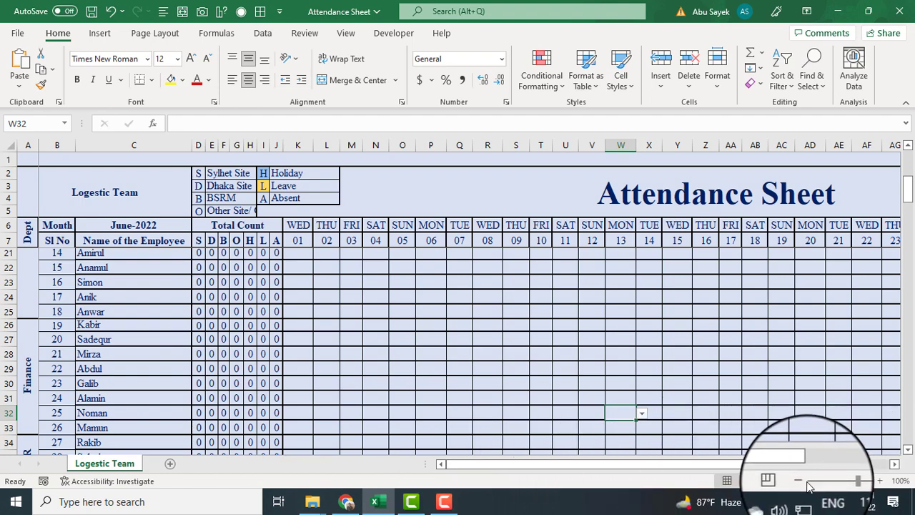
click(802, 483)
click(803, 484)
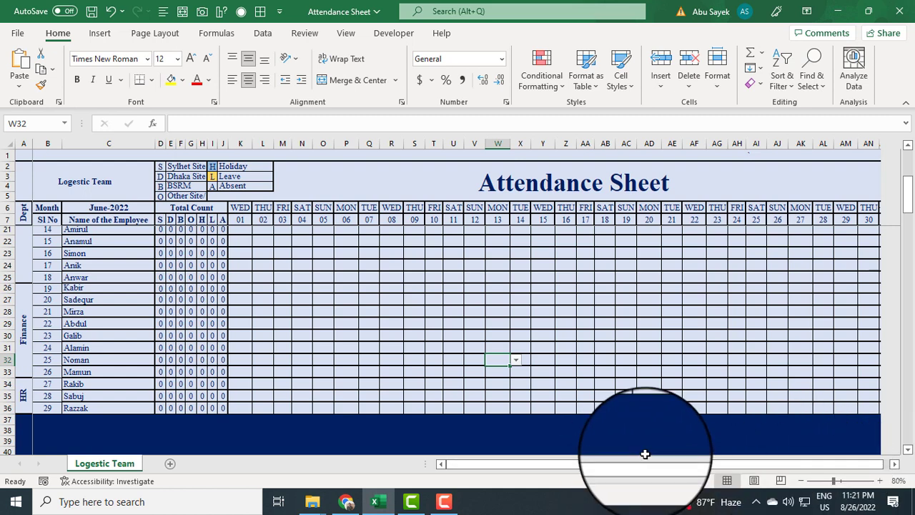
drag(682, 462, 644, 492)
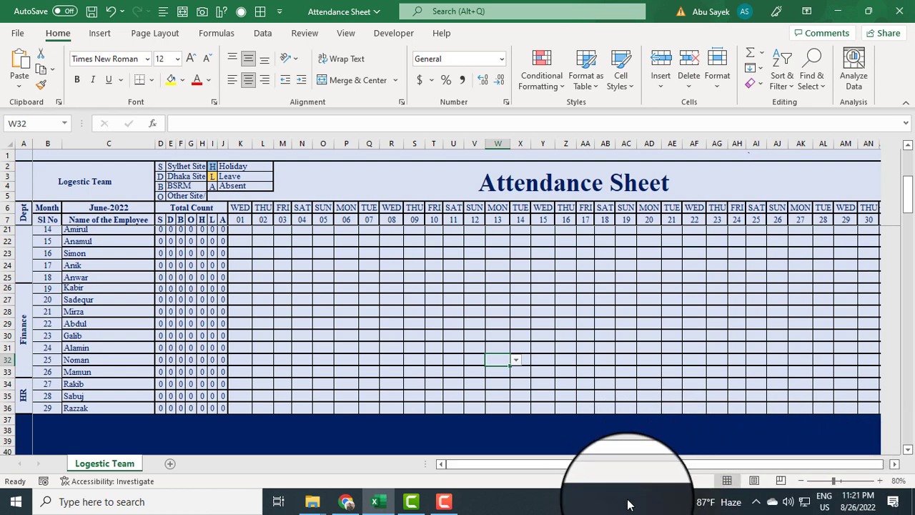
click(801, 481)
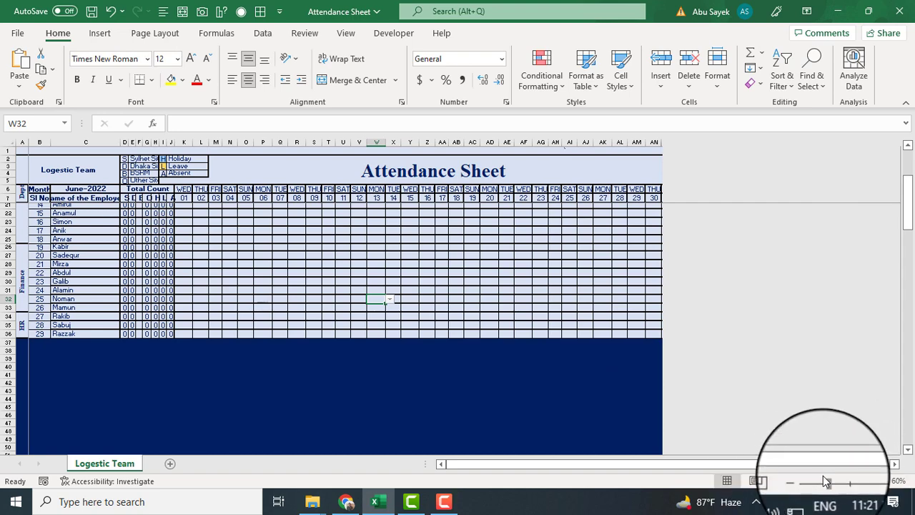
click(801, 480)
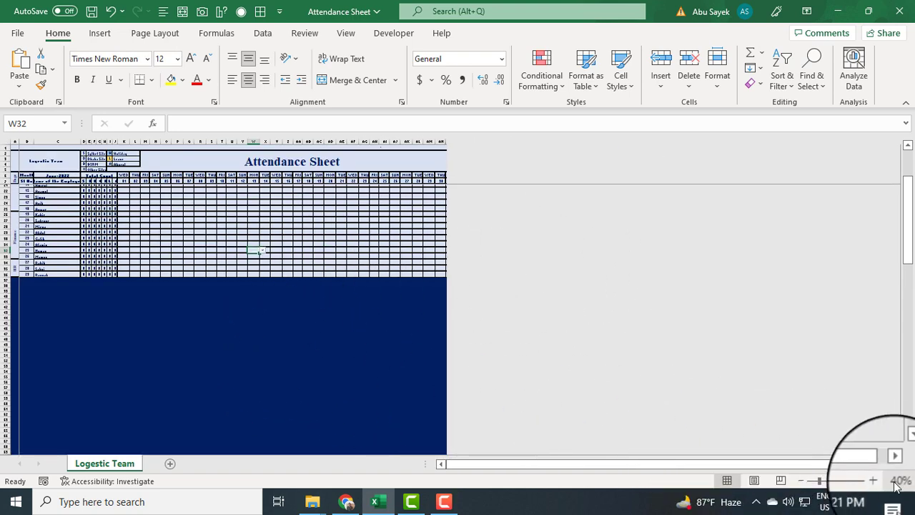
click(881, 481)
click(880, 481)
click(880, 482)
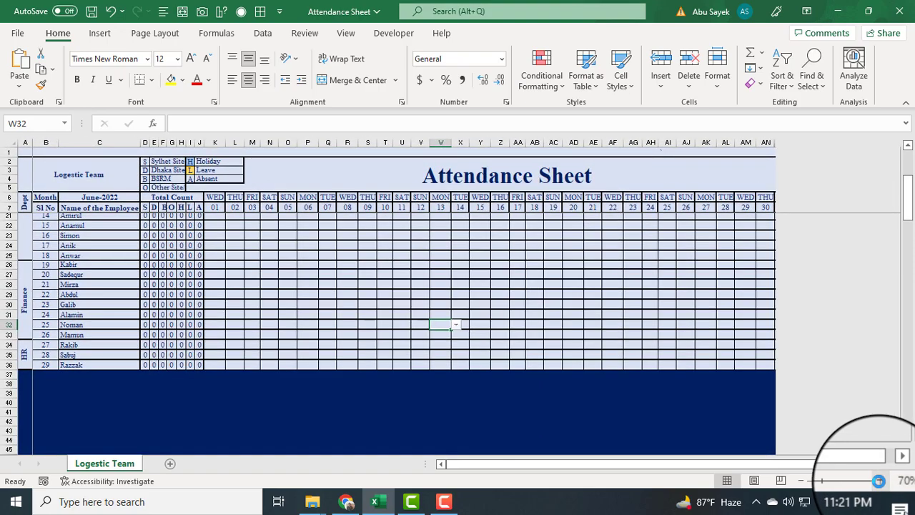
click(880, 481)
click(880, 481)
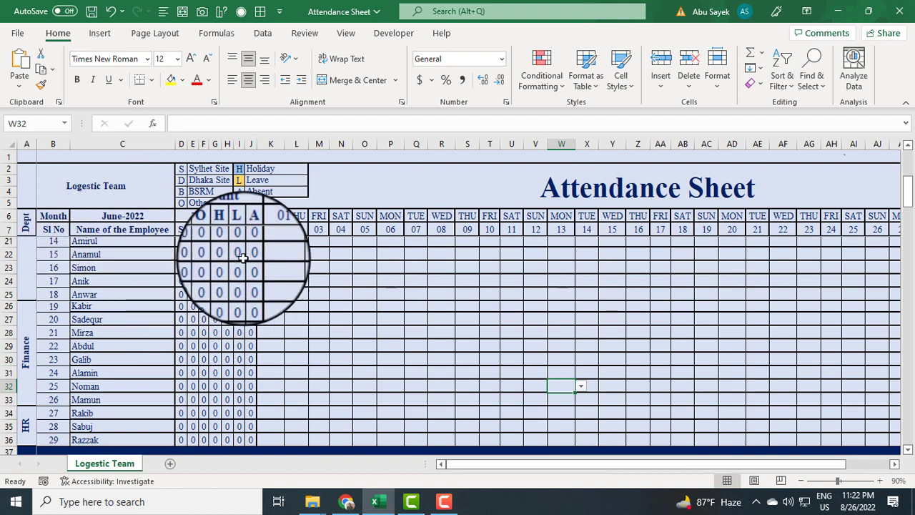
click(808, 463)
drag(812, 472, 907, 469)
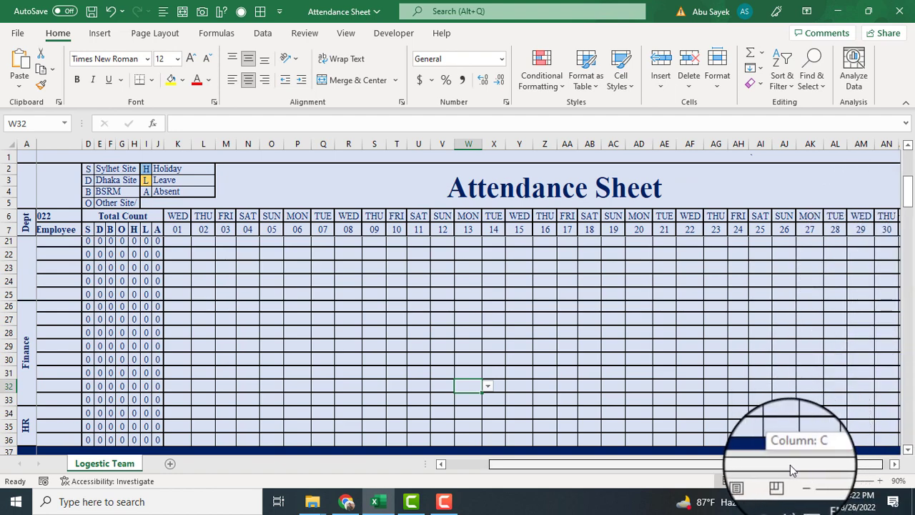
drag(790, 465, 751, 466)
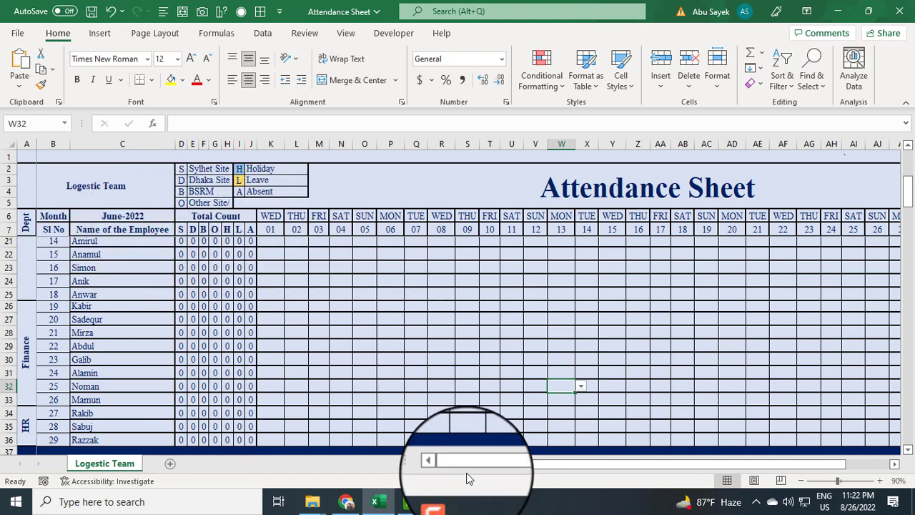
drag(466, 465, 750, 470)
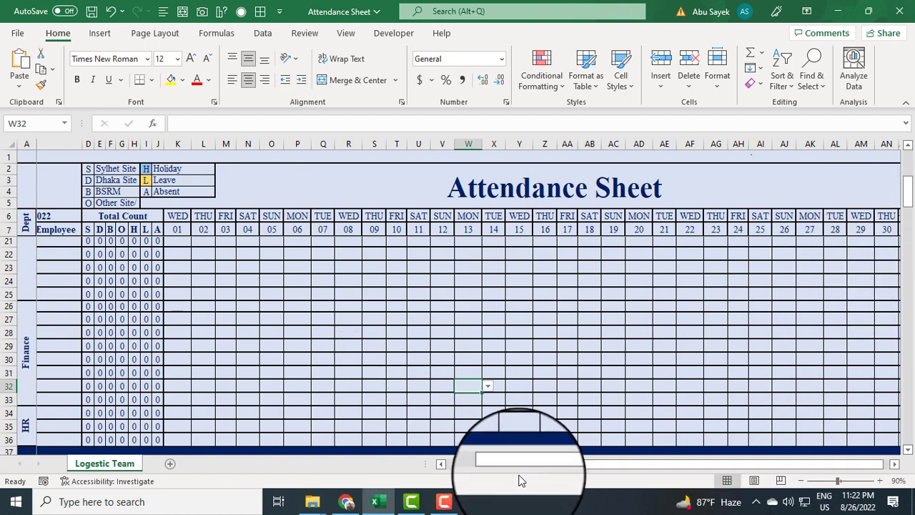
Inspect the TEXT formula behind the month heading in C6 and its reference to K7, leaving it unchanged
drag(521, 474, 454, 468)
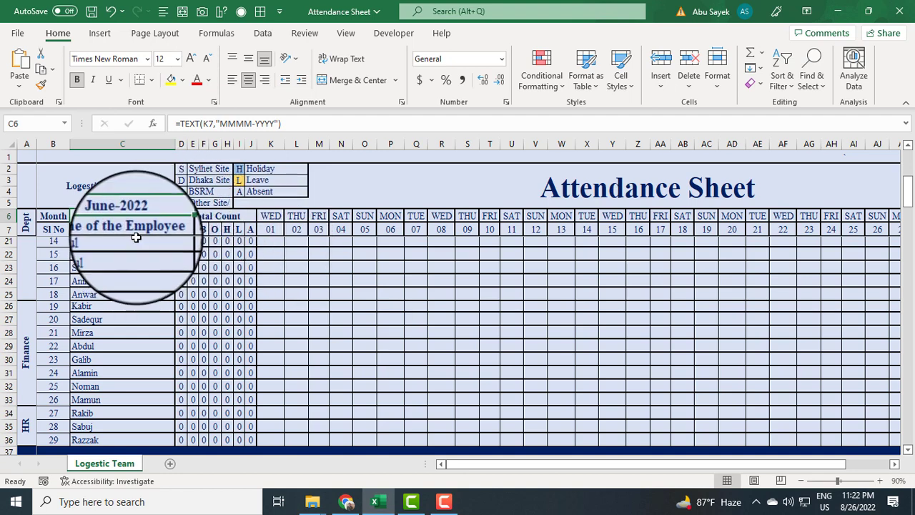
click(211, 124)
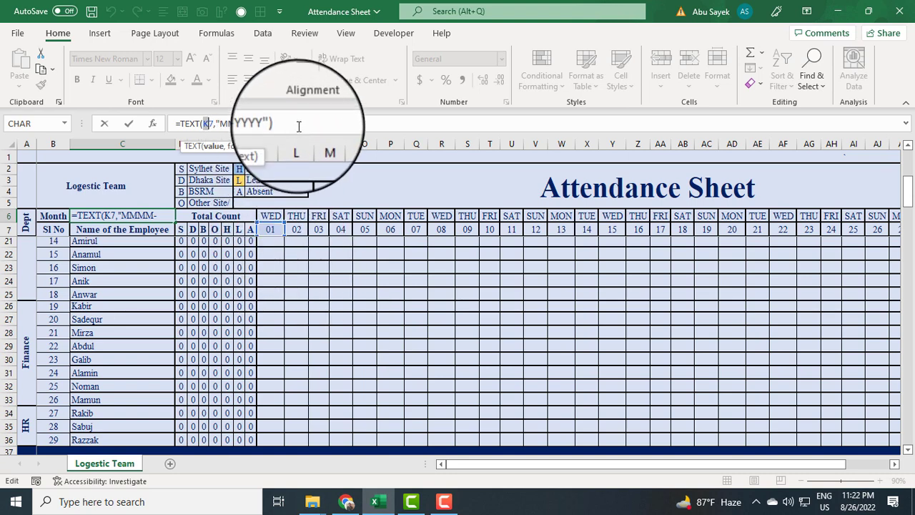
key(Return)
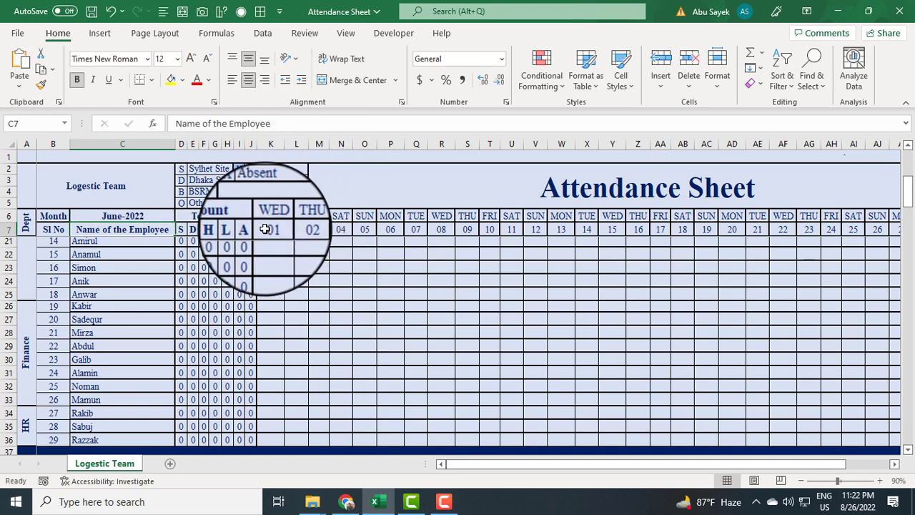
Set the first date in K7 to 8/1/2022 and check the month heading in C6
click(274, 230)
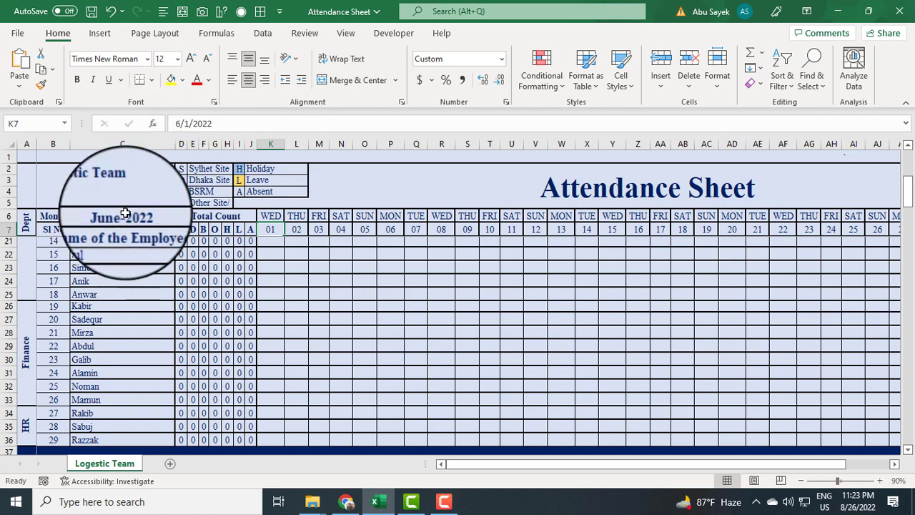
click(181, 125)
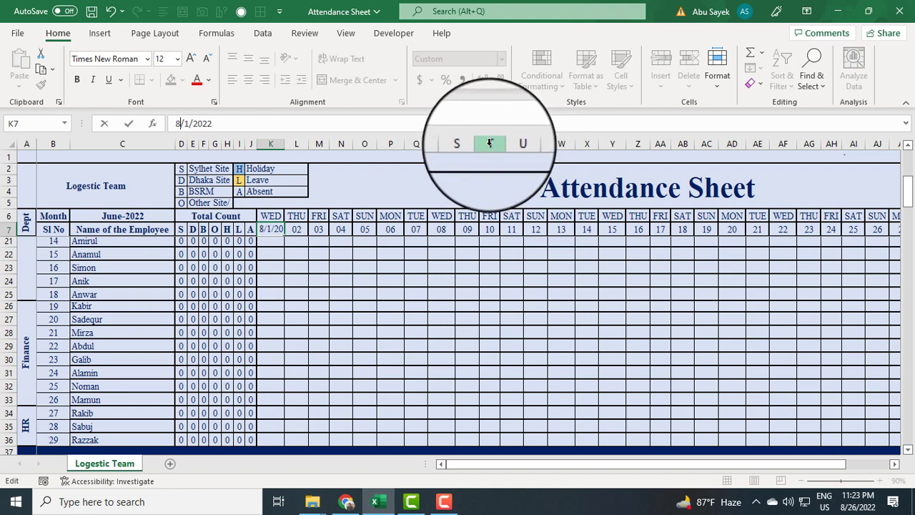
key(Return)
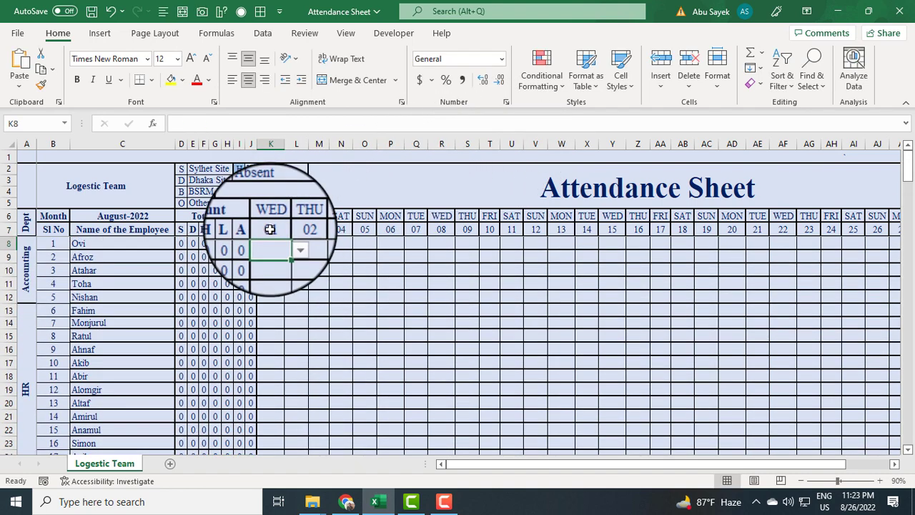
click(131, 216)
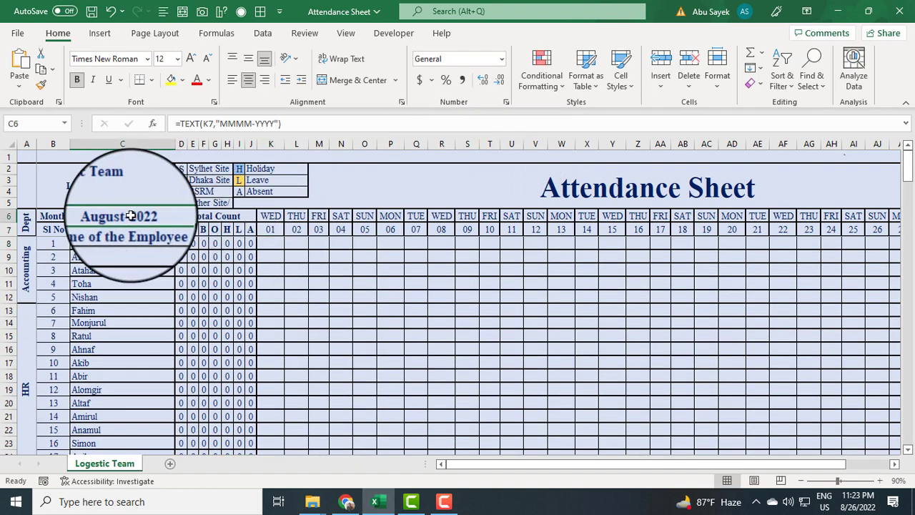
Fill the daily date series from K7 across row 7, past the column for day 30
click(272, 229)
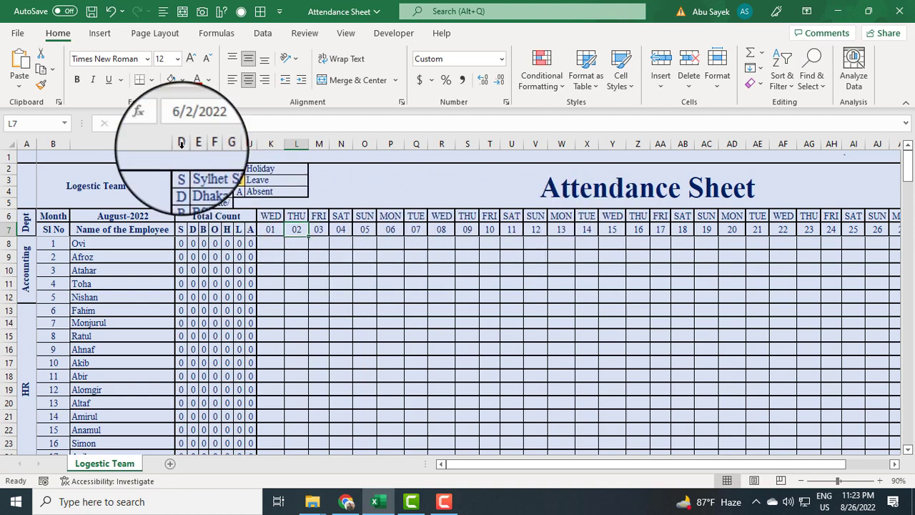
click(179, 123)
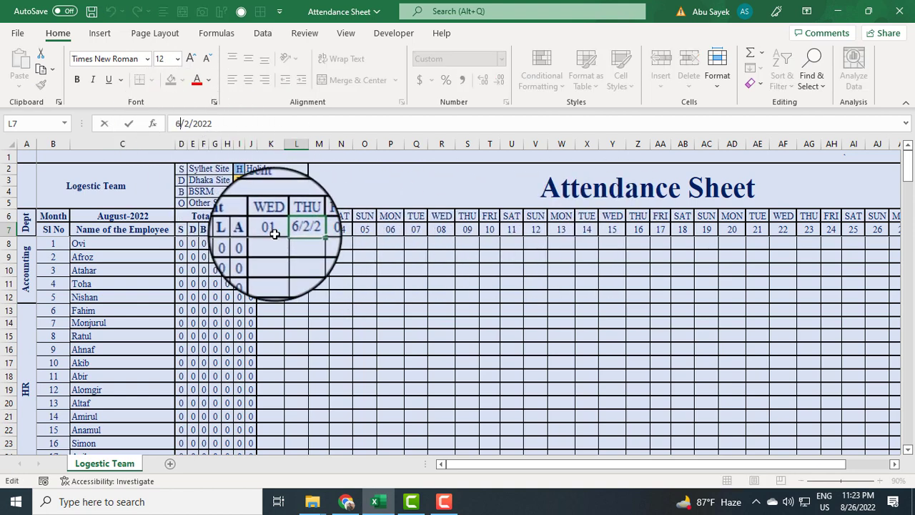
click(273, 233)
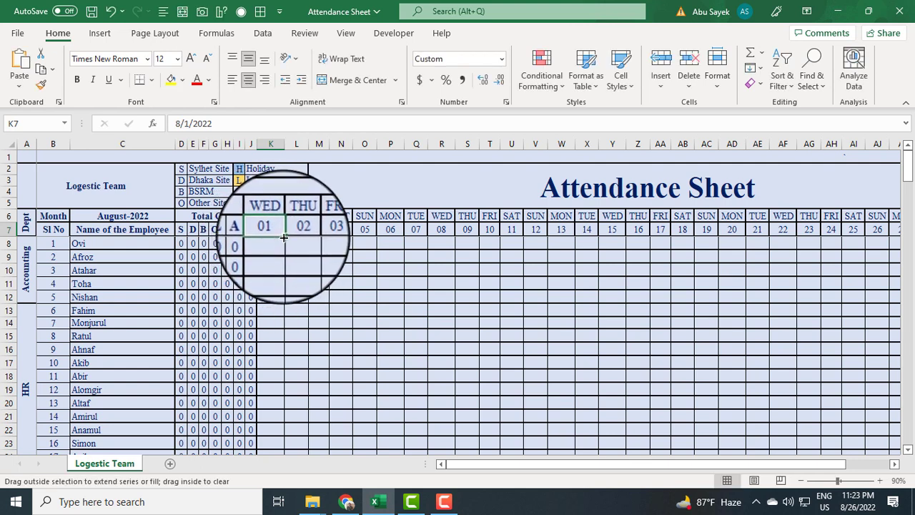
drag(285, 237, 902, 253)
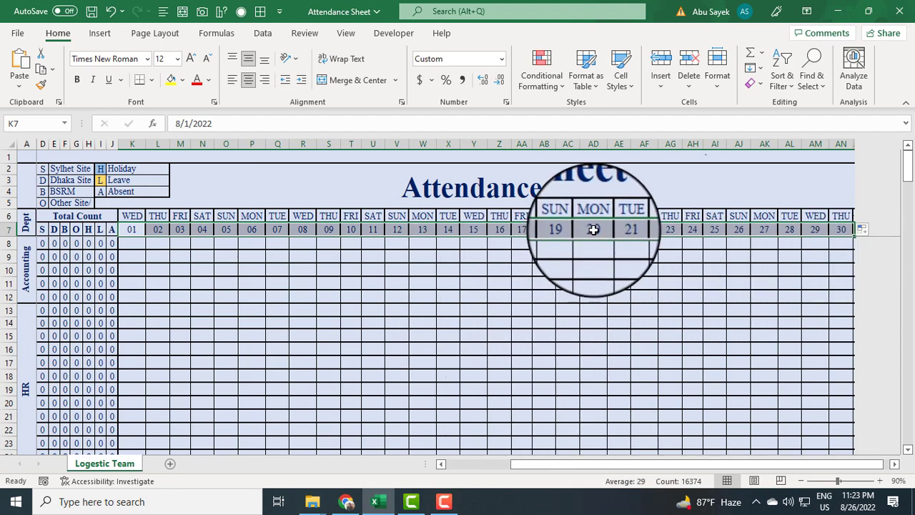
Check the filled dates in row 7 toward the end of the month, including the hidden cell AO7 beyond column AN
click(593, 229)
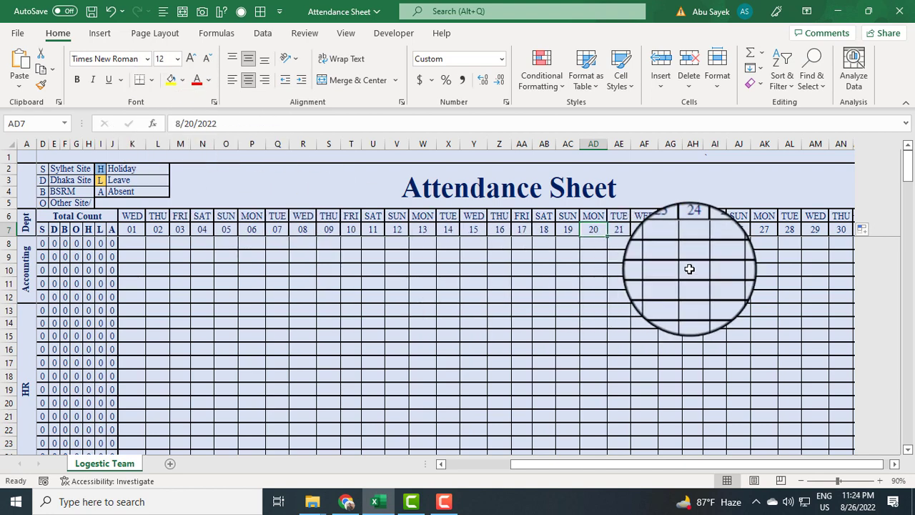
click(789, 229)
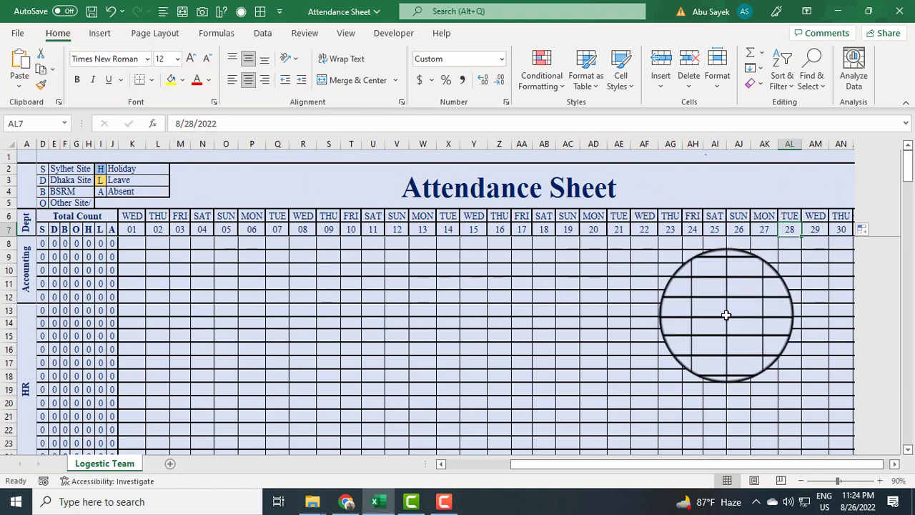
drag(831, 464, 872, 463)
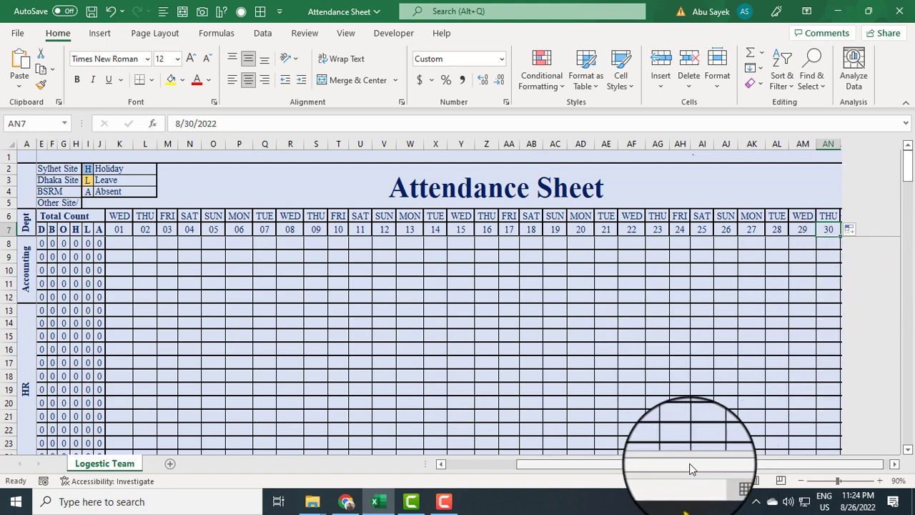
drag(692, 469, 852, 464)
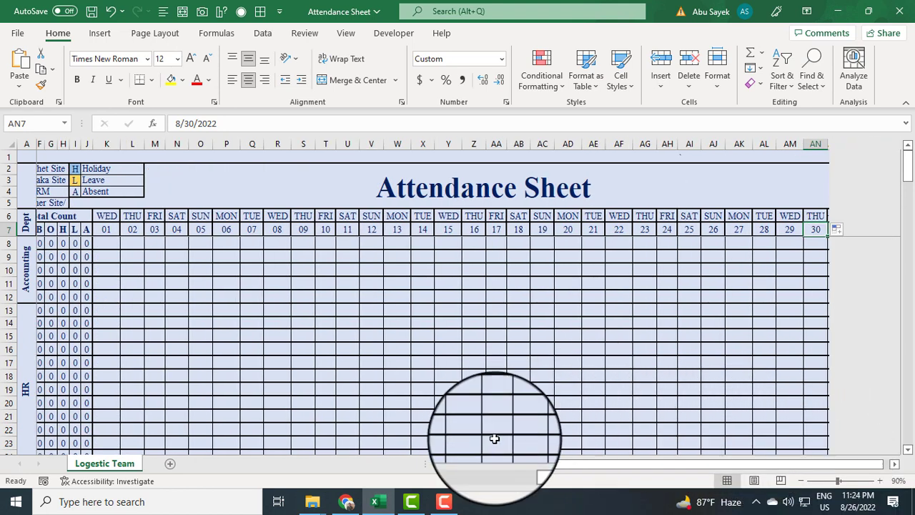
scroll(457, 362, down, 1)
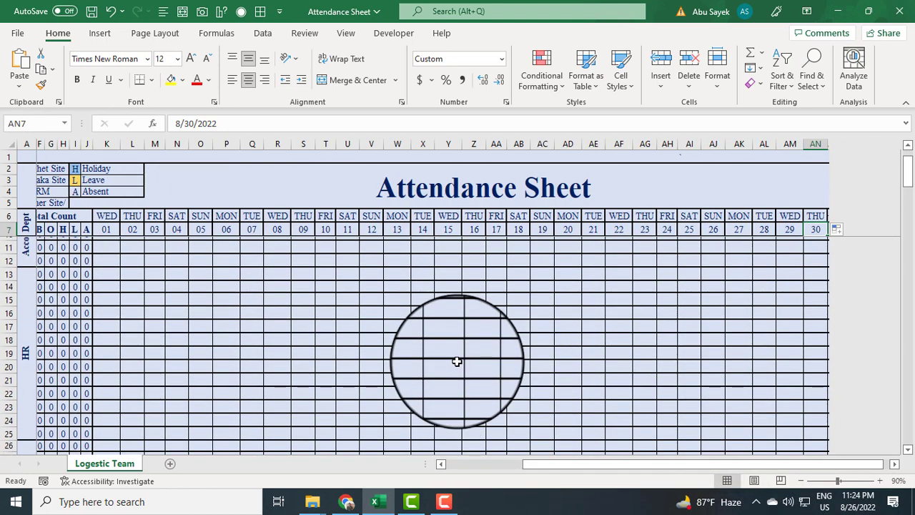
click(801, 481)
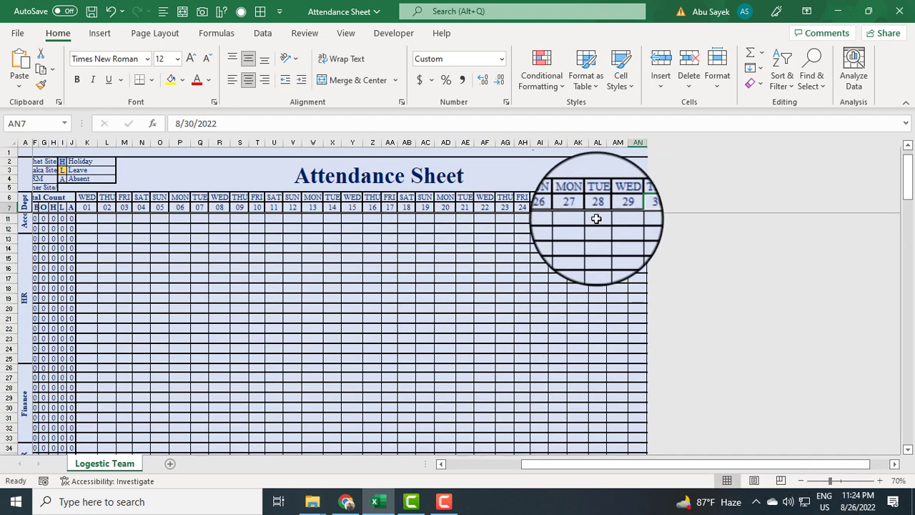
click(637, 142)
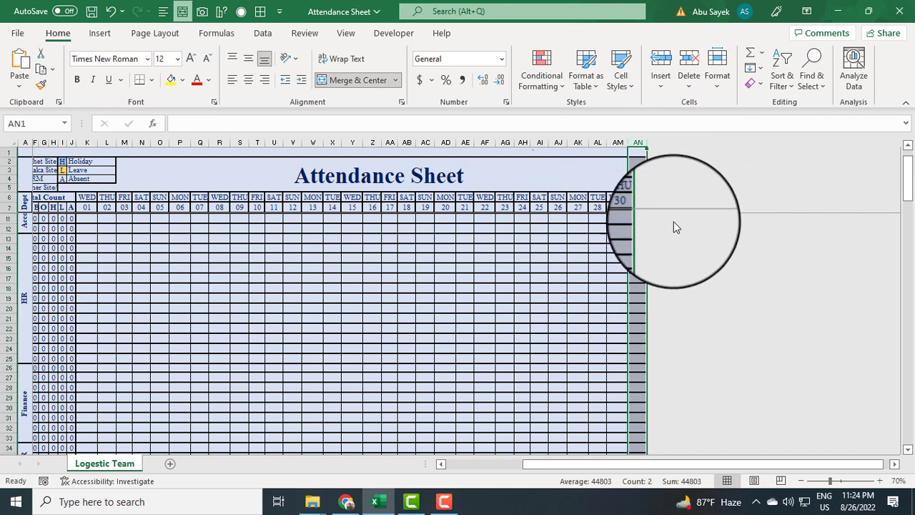
click(577, 298)
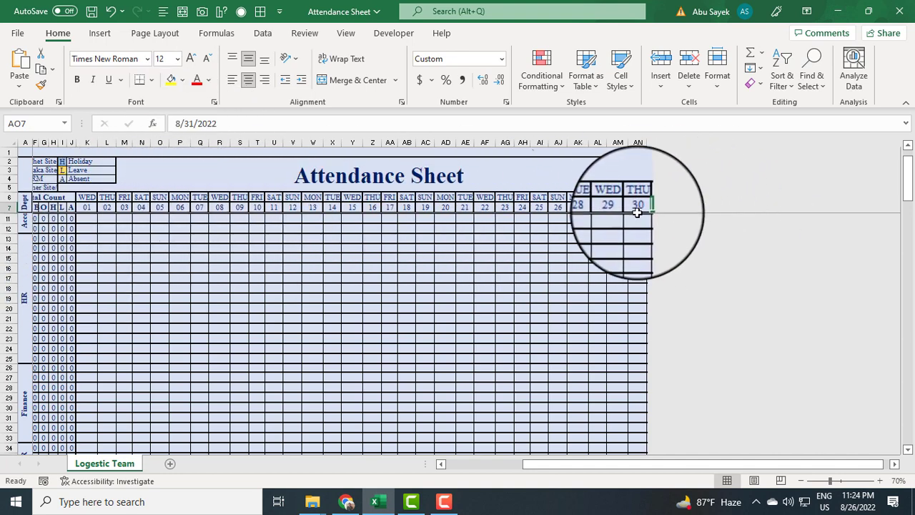
click(619, 248)
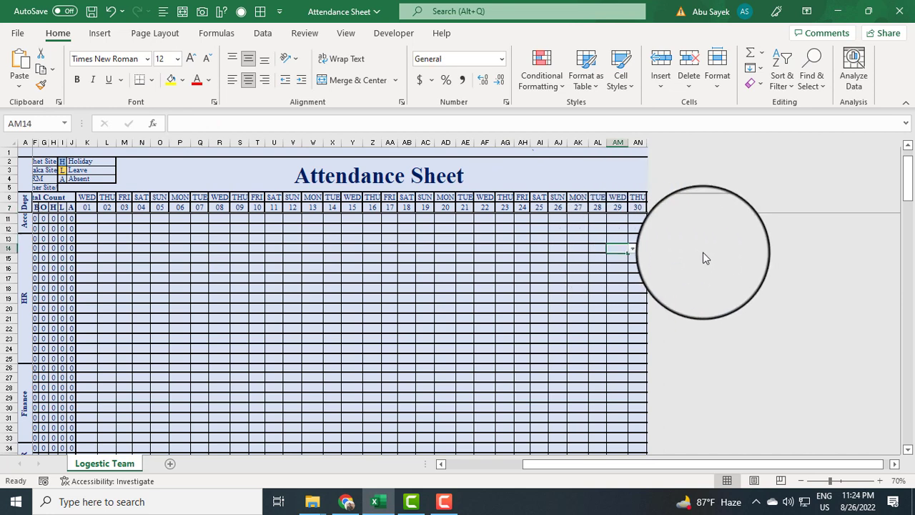
Unhide the columns beyond column AN and check the date in AP7
click(637, 143)
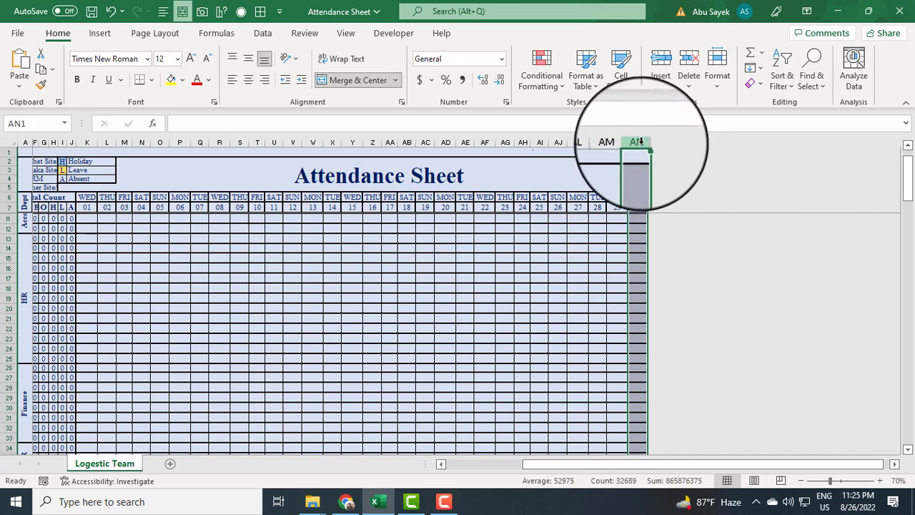
right_click(639, 143)
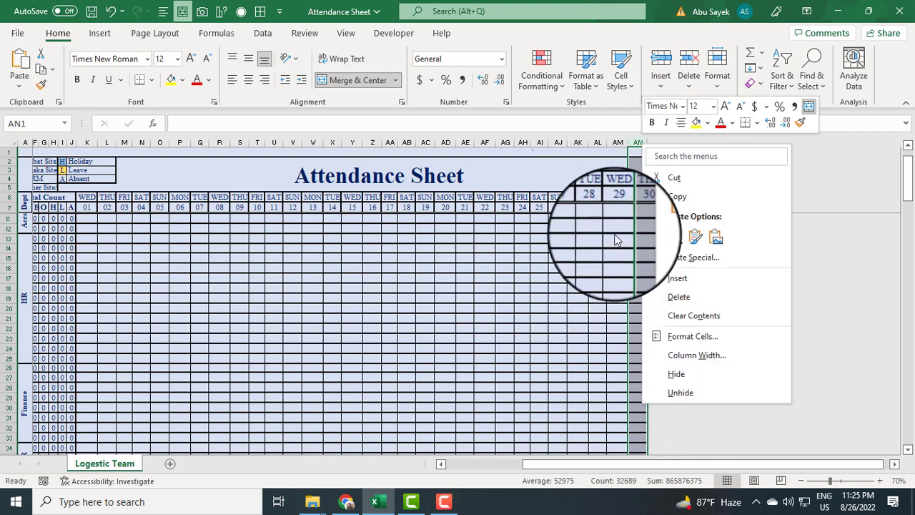
click(668, 394)
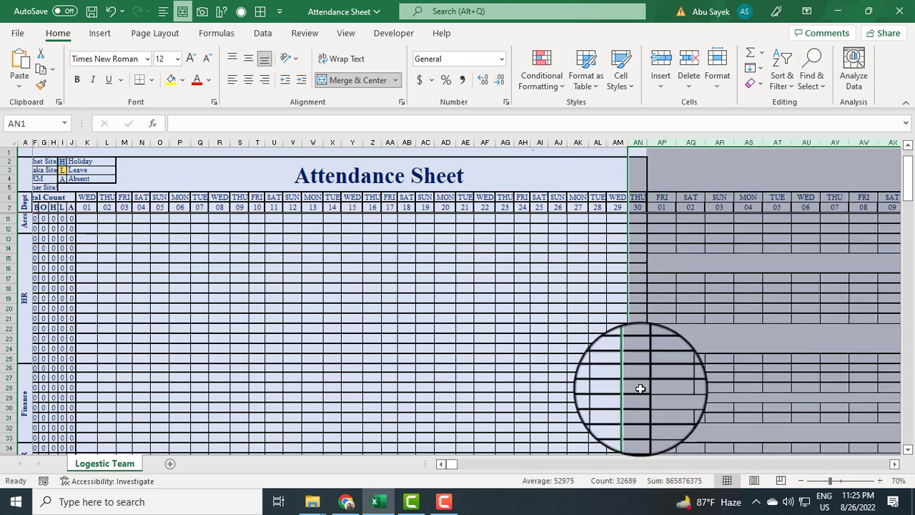
click(581, 377)
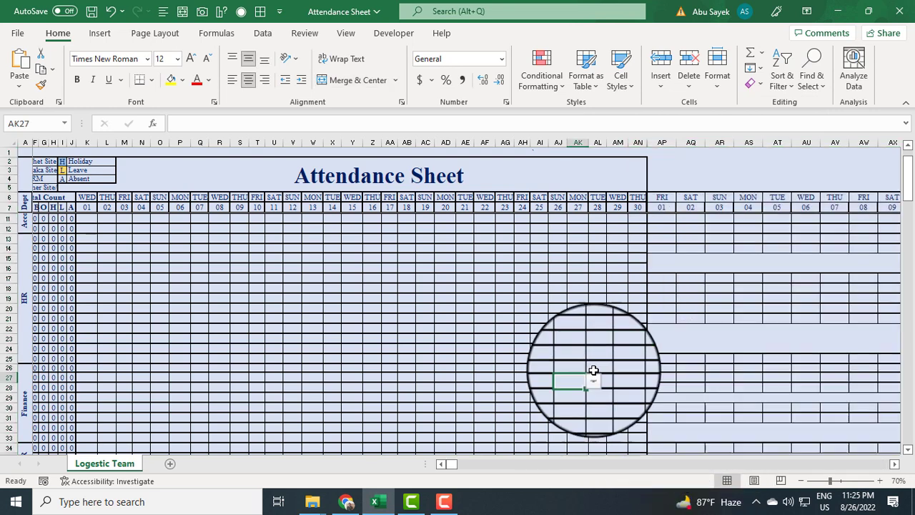
click(619, 207)
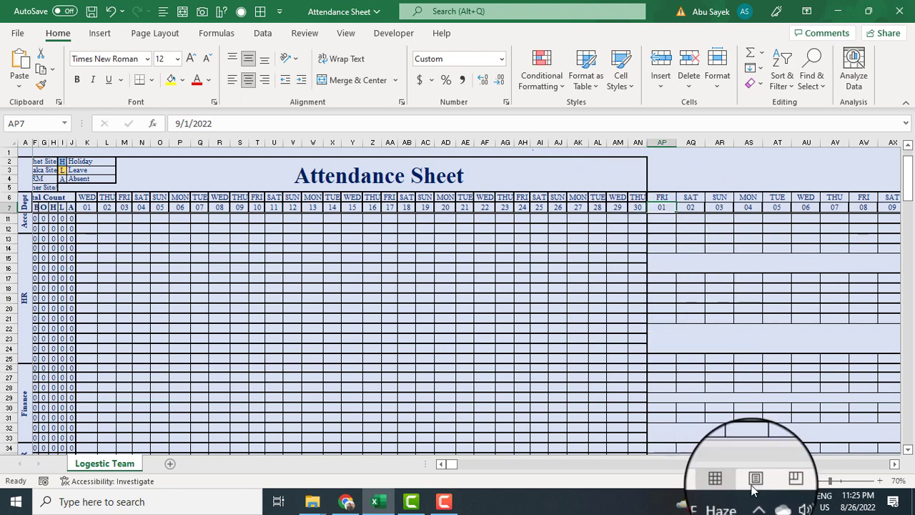
Try to unhide column AO by unhiding the columns across the selected range AN to AP
mouse_move(450, 467)
mouse_down()
mouse_move(894, 464)
mouse_move(436, 463)
mouse_up()
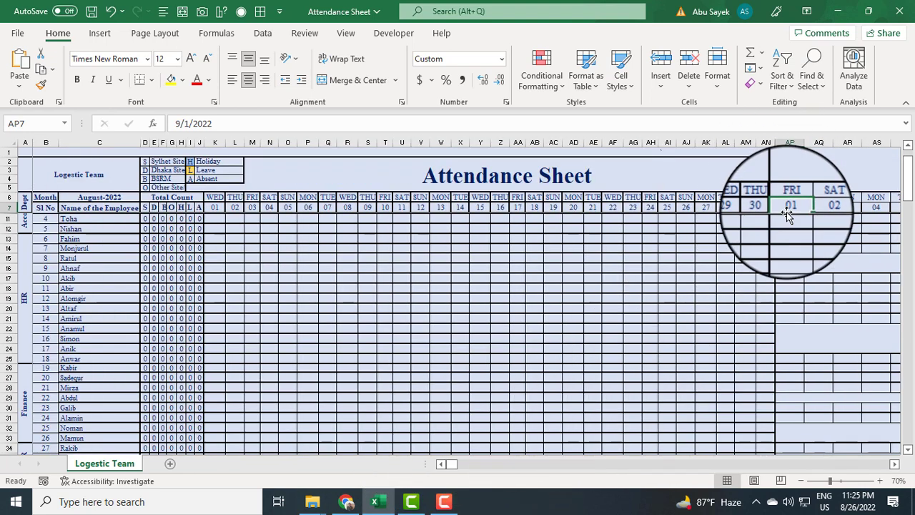
click(763, 143)
click(724, 277)
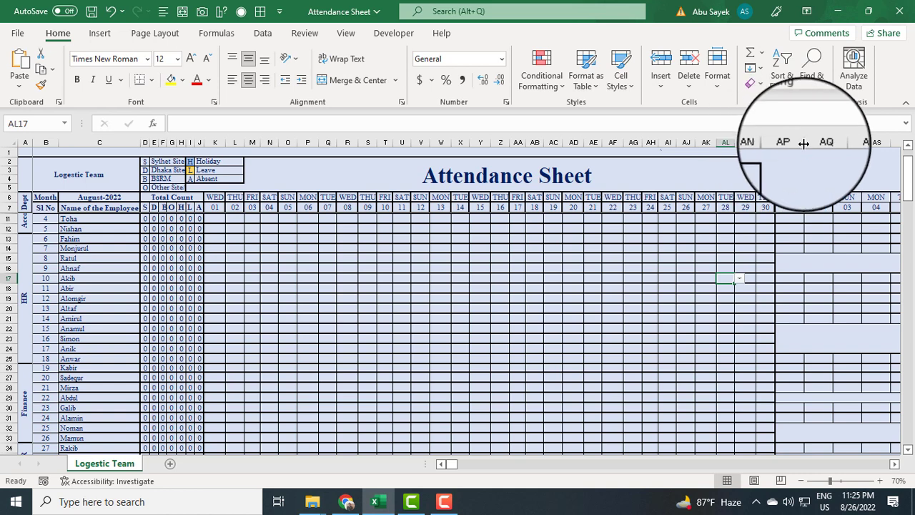
click(766, 141)
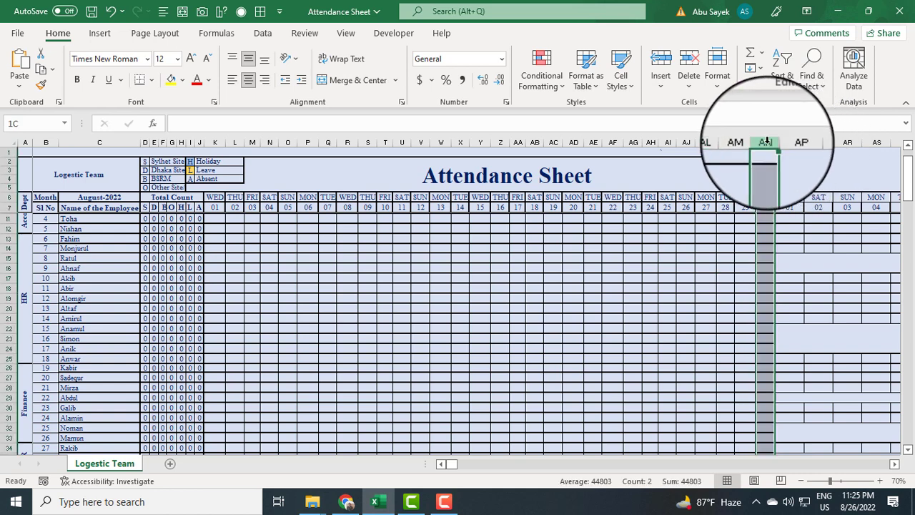
drag(768, 142, 787, 143)
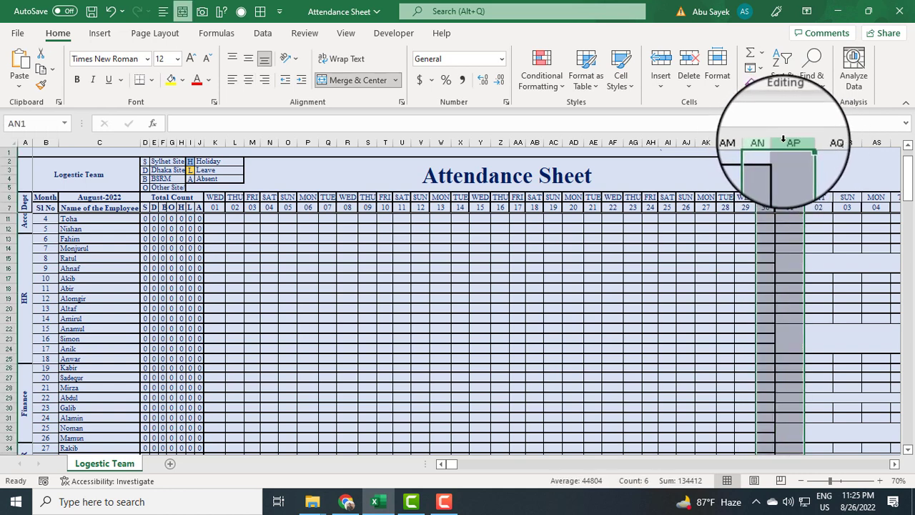
right_click(784, 146)
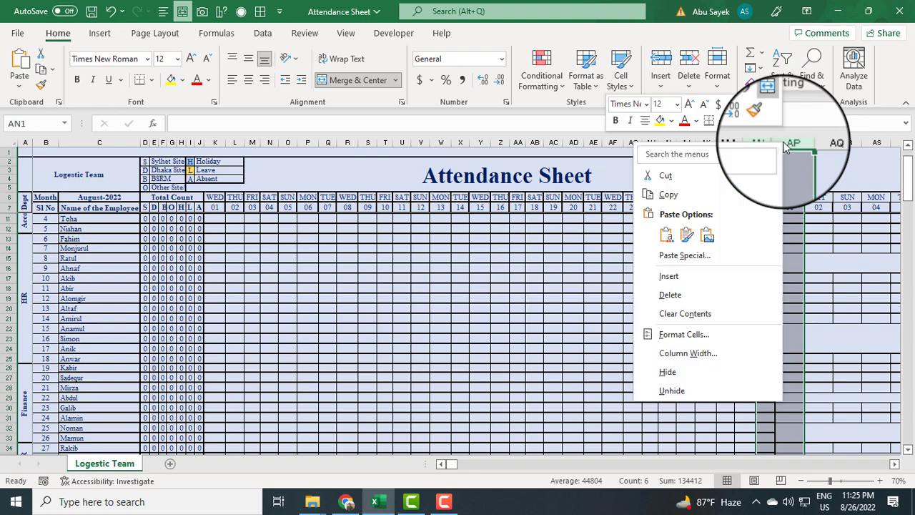
click(685, 398)
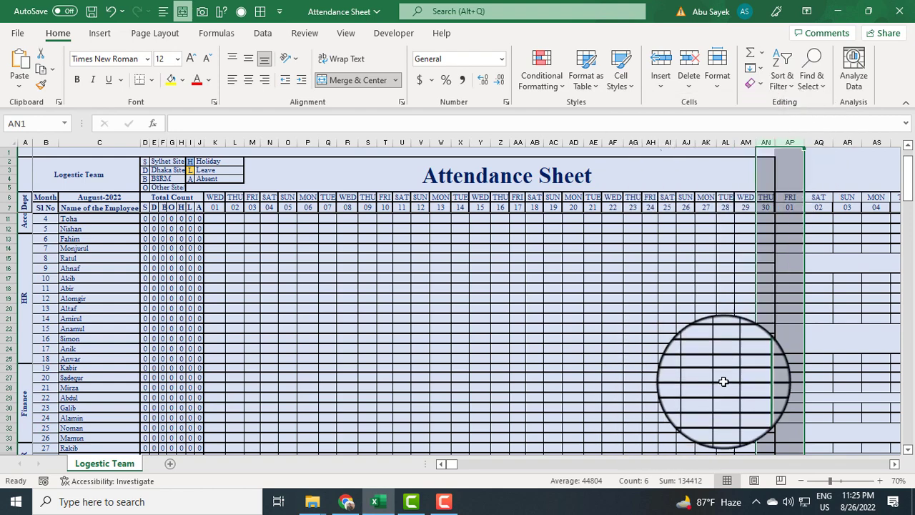
click(835, 349)
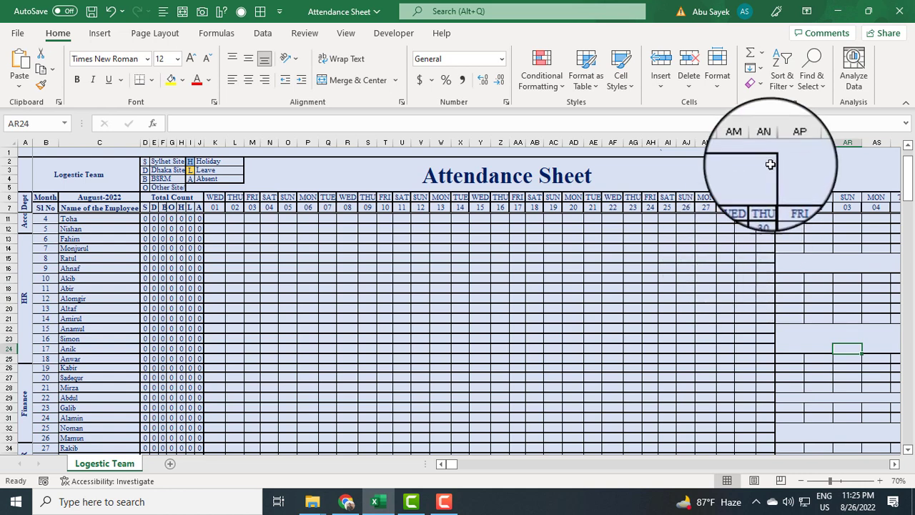
Widen the collapsed column AO between AN and AP so its day column can be read
drag(775, 145, 792, 144)
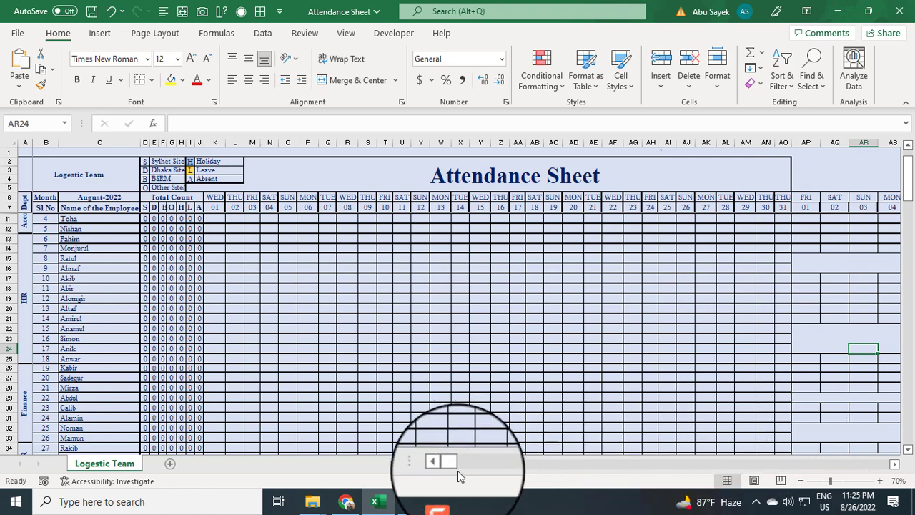
mouse_move(450, 464)
mouse_down()
mouse_move(525, 472)
mouse_move(444, 476)
mouse_move(447, 468)
mouse_up()
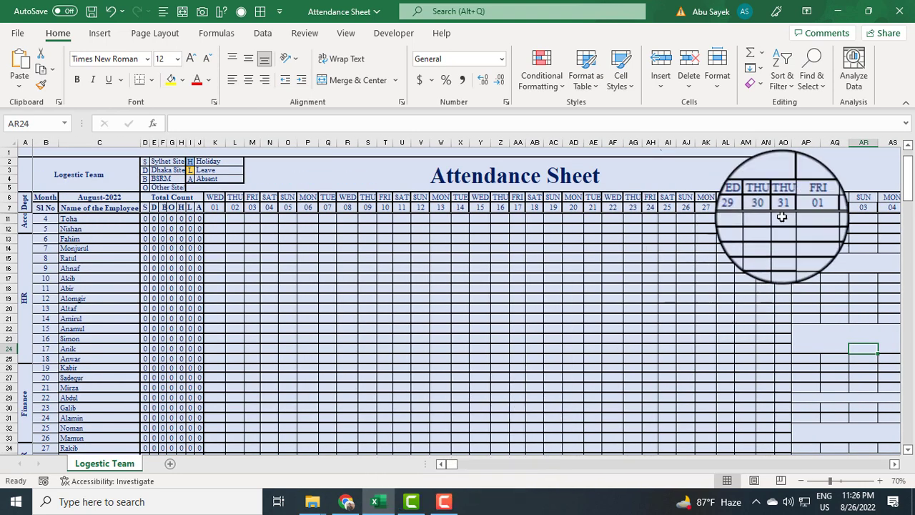
Hide every column from AP to the last column of the sheet and return to the start of the table
click(802, 141)
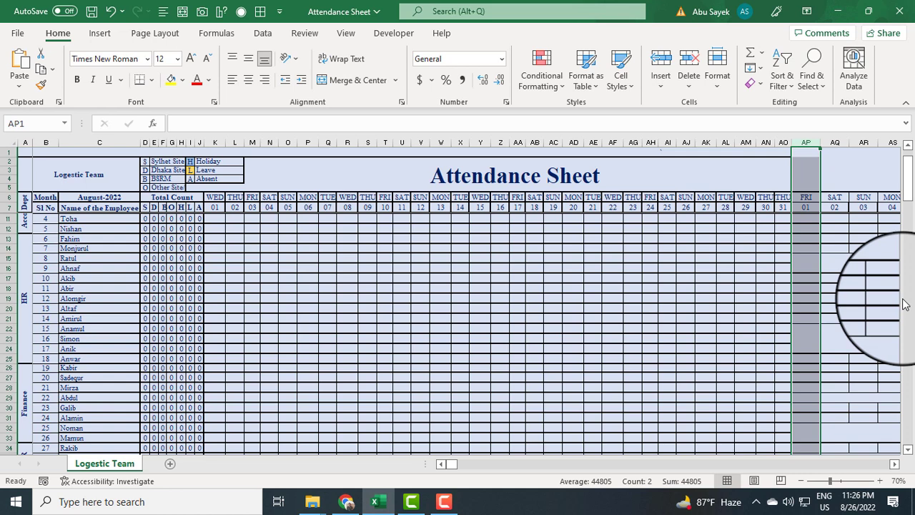
drag(905, 304, 904, 304)
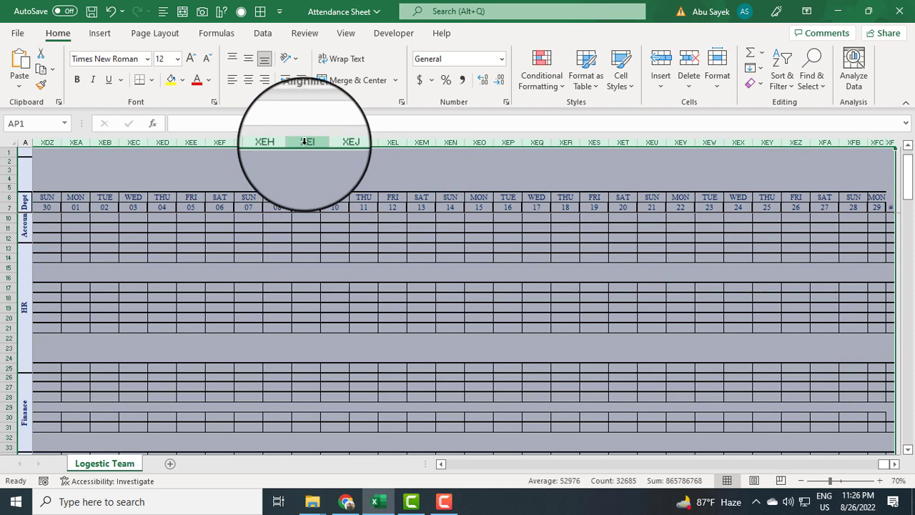
right_click(306, 141)
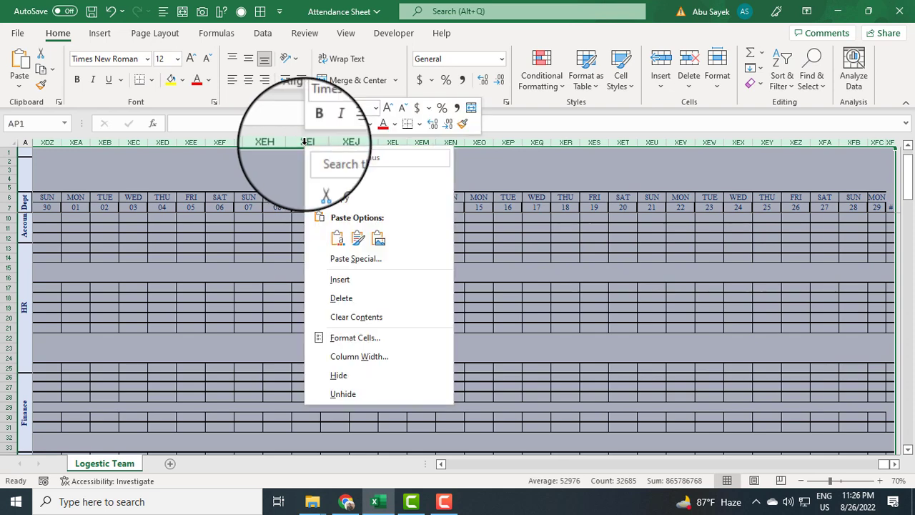
click(346, 375)
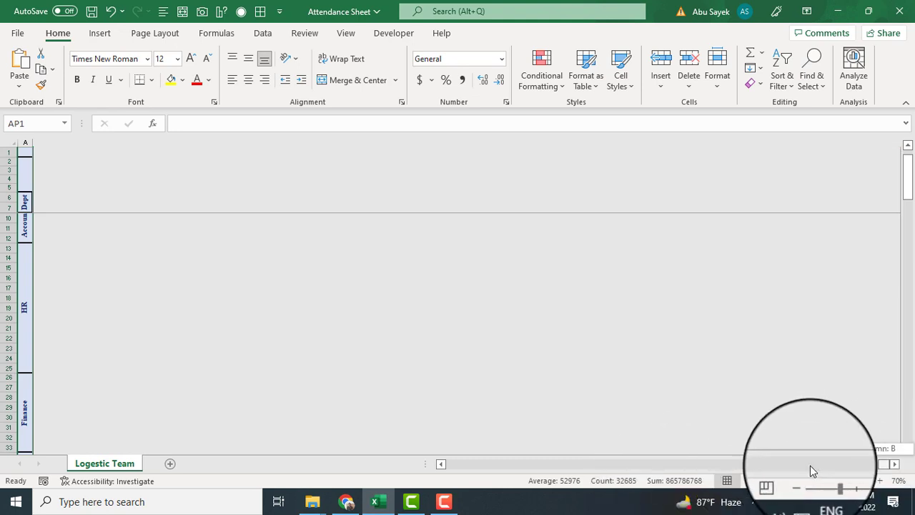
click(675, 464)
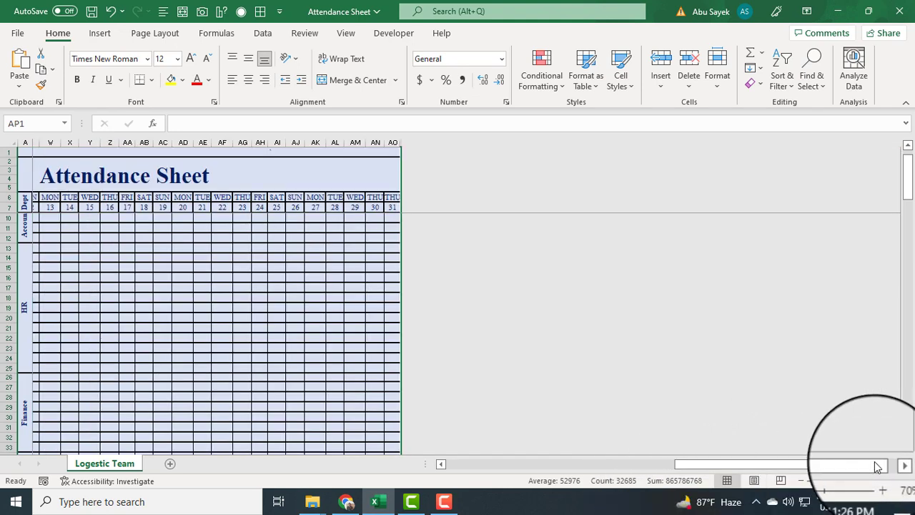
drag(762, 467, 384, 462)
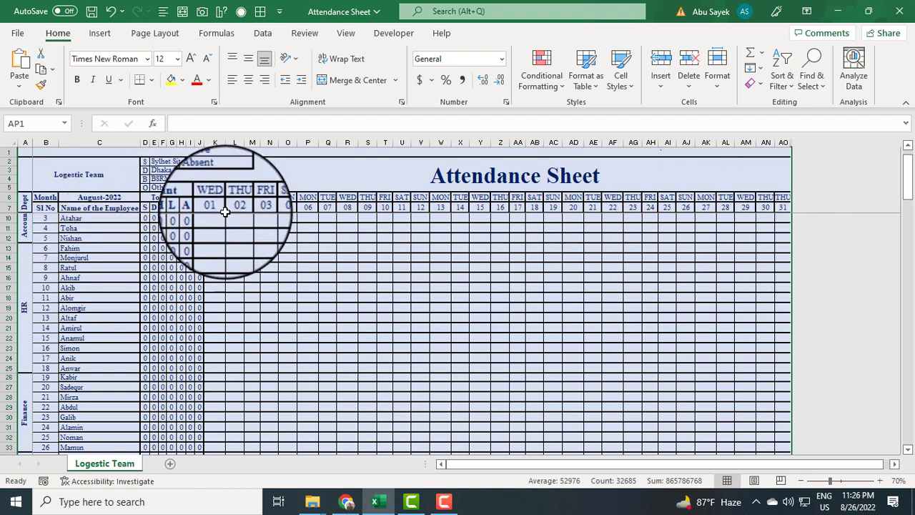
Check the date in AO7 and set the weekday above it in AO6 to FRI
click(784, 209)
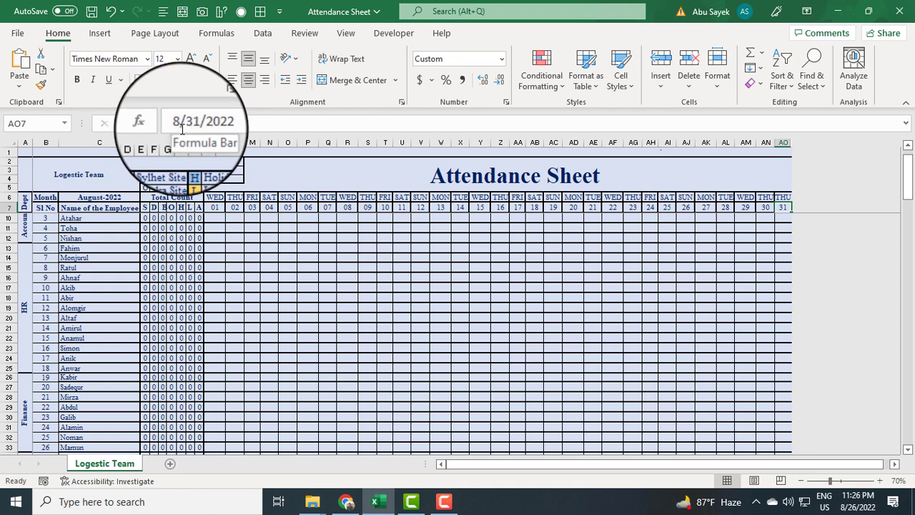
click(783, 197)
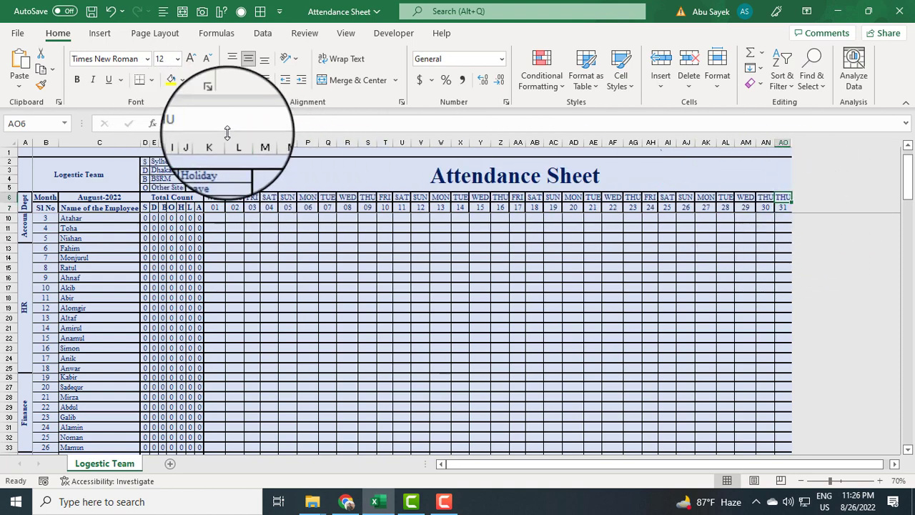
double_click(165, 120)
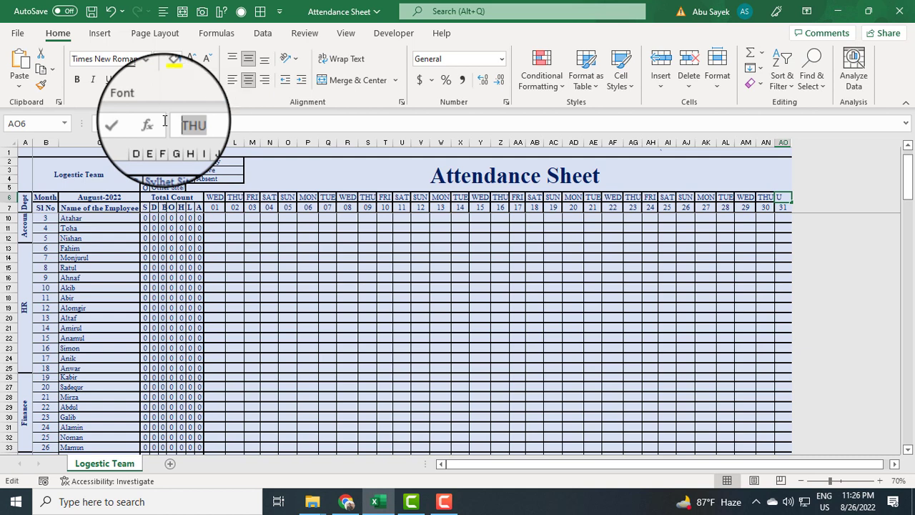
text(F)
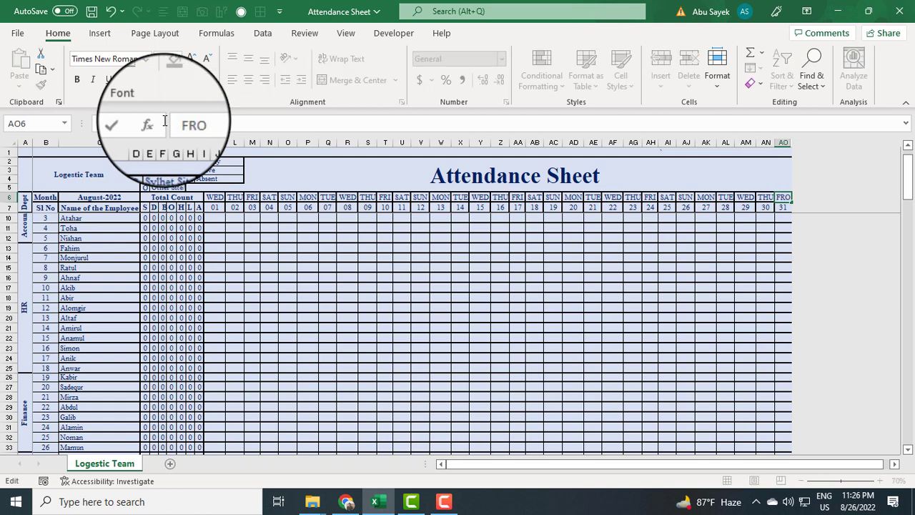
text(RI)
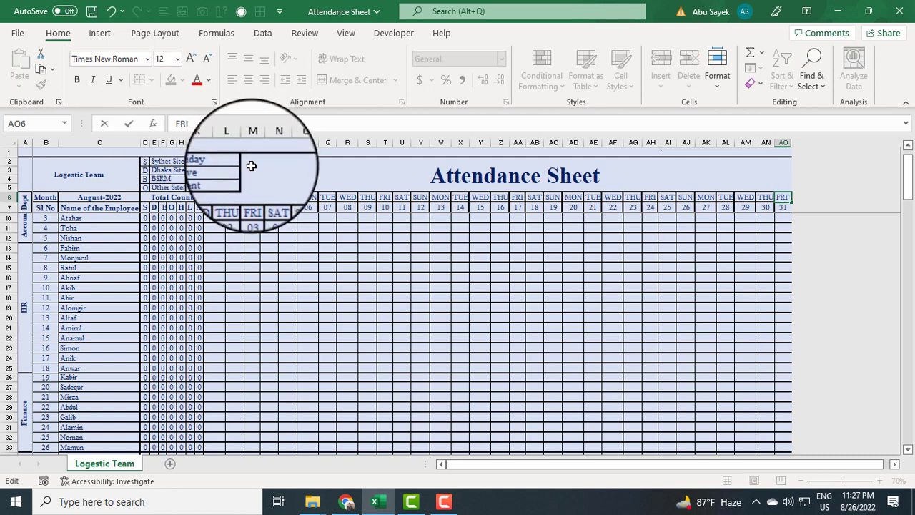
click(692, 288)
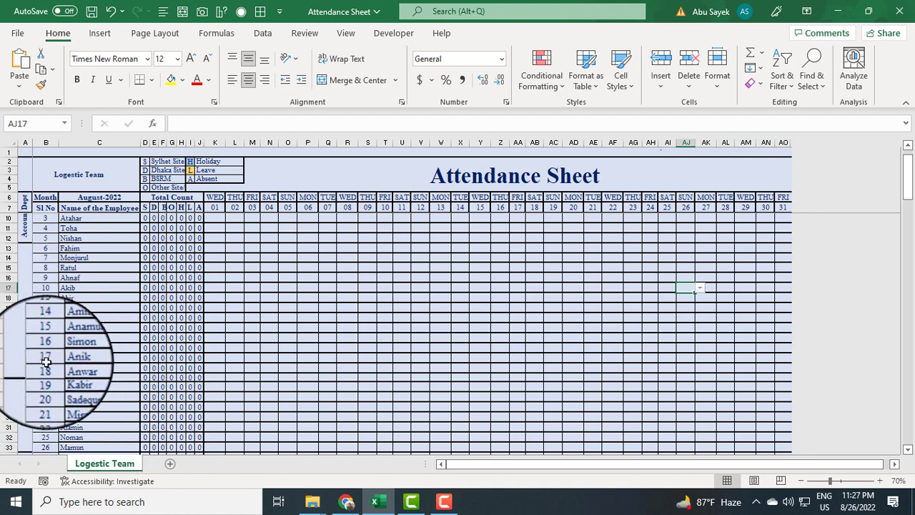
Delete row 17, the employee with serial number 10 in the HR department
scroll(46, 362, down, 1)
scroll(43, 357, down, 6)
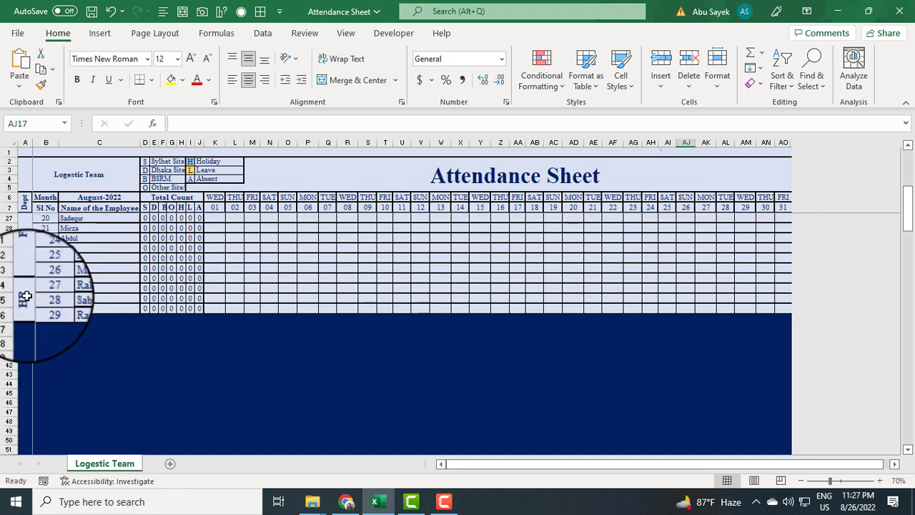
scroll(27, 295, up, 2)
scroll(27, 295, up, 5)
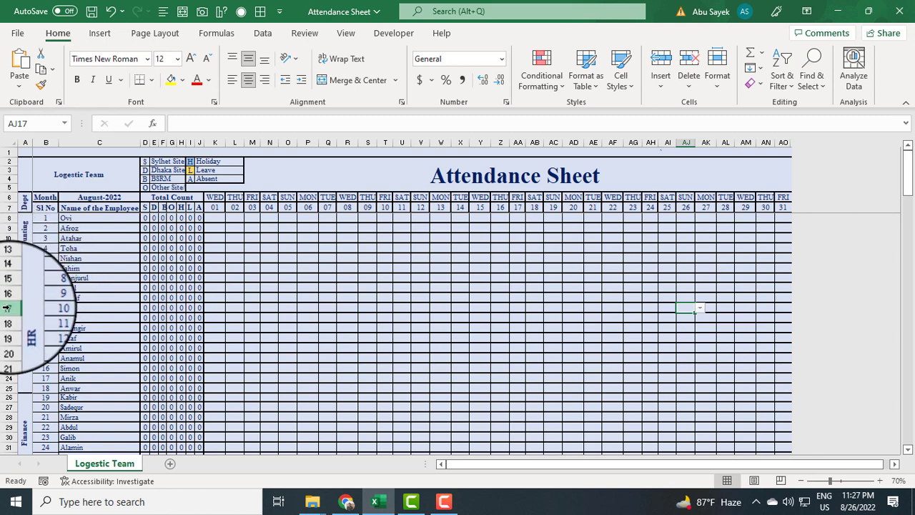
click(6, 308)
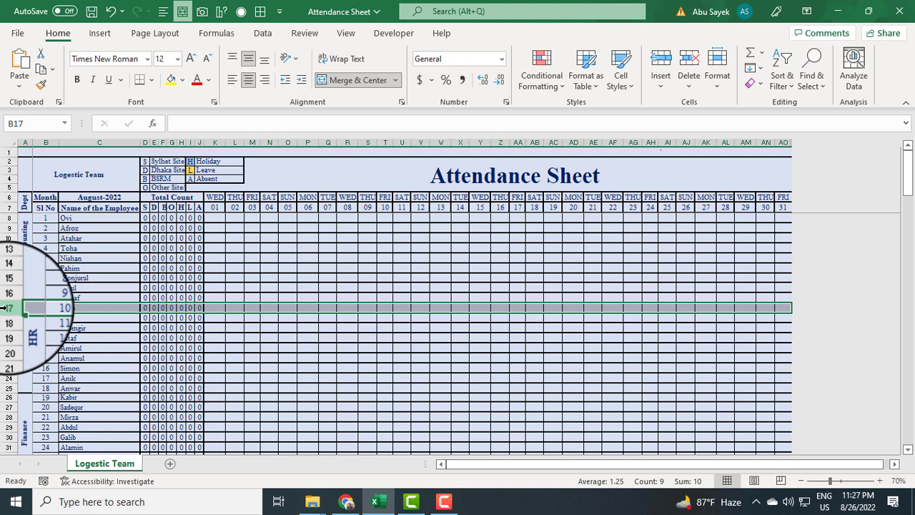
right_click(3, 309)
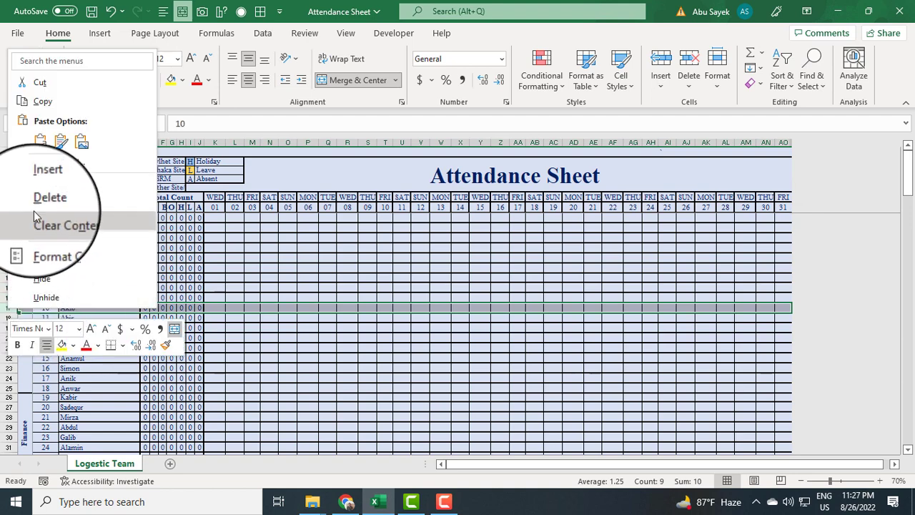
key(Escape)
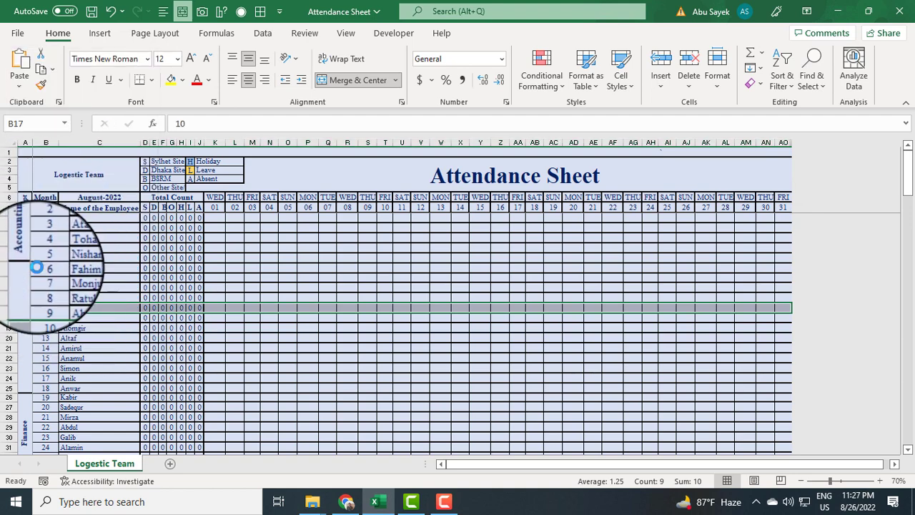
Delete row 21, the employee with serial number 15
right_click(7, 348)
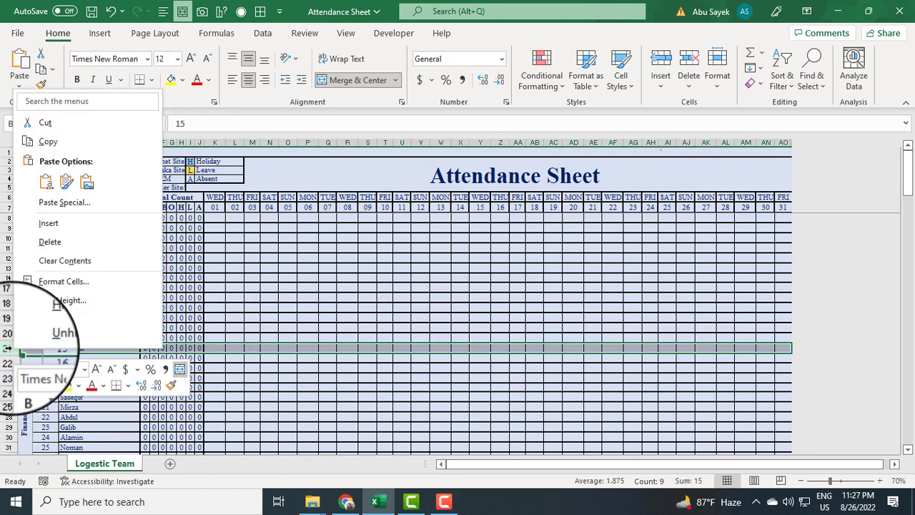
click(58, 244)
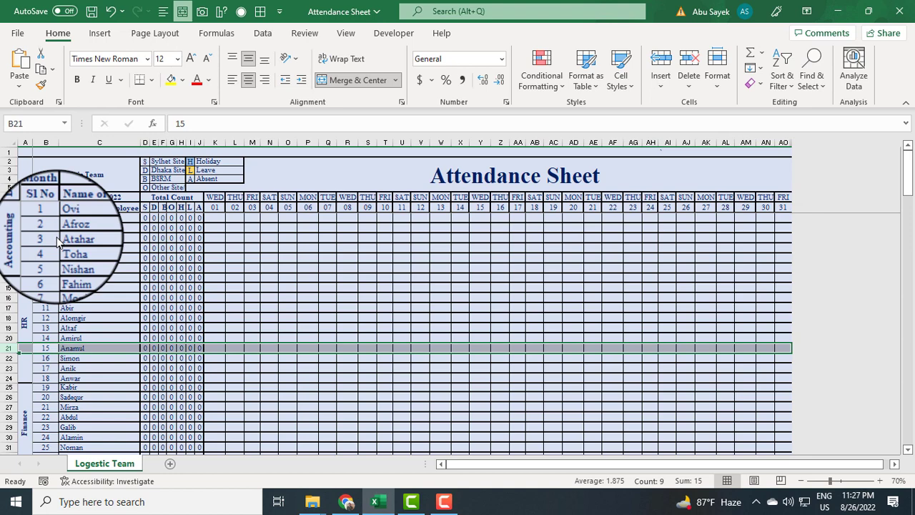
click(108, 393)
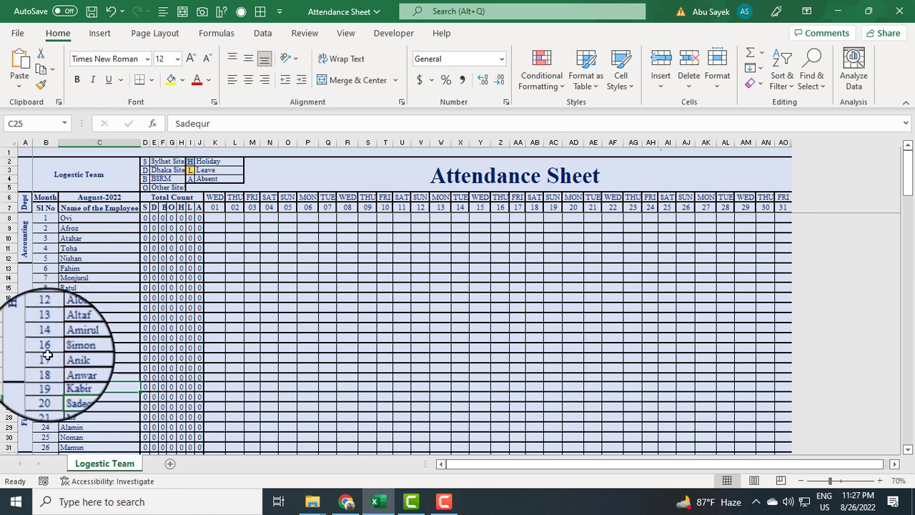
Insert an empty row at row 21 above serial number 16 and enter the new employee's name in C21
click(7, 348)
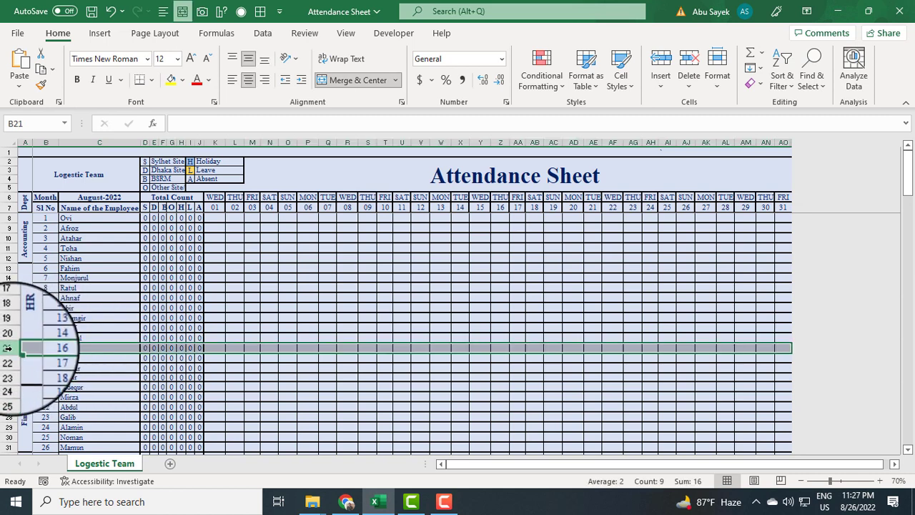
right_click(7, 348)
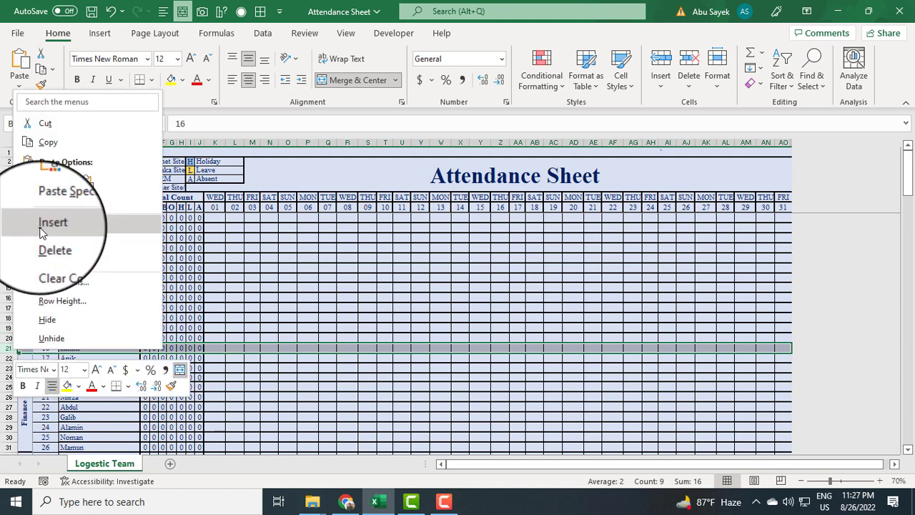
key(Escape)
key(ctrl+shift+equal)
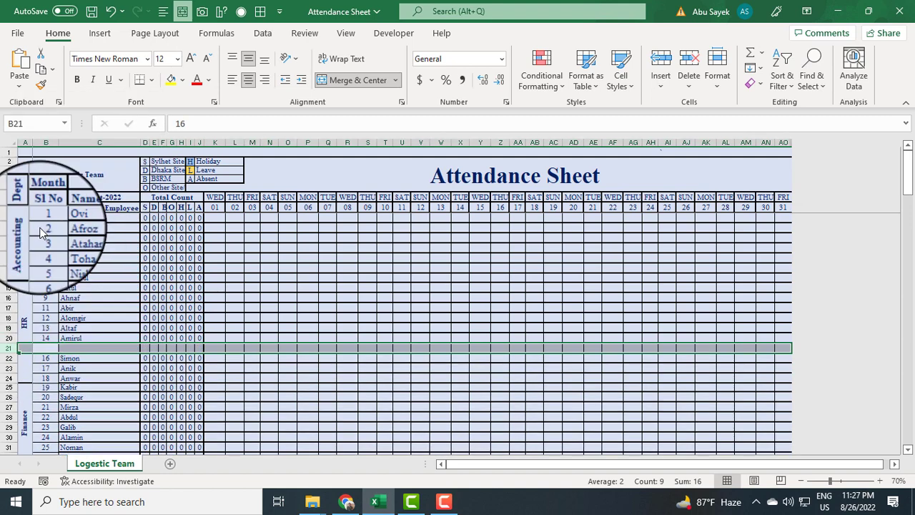
click(89, 362)
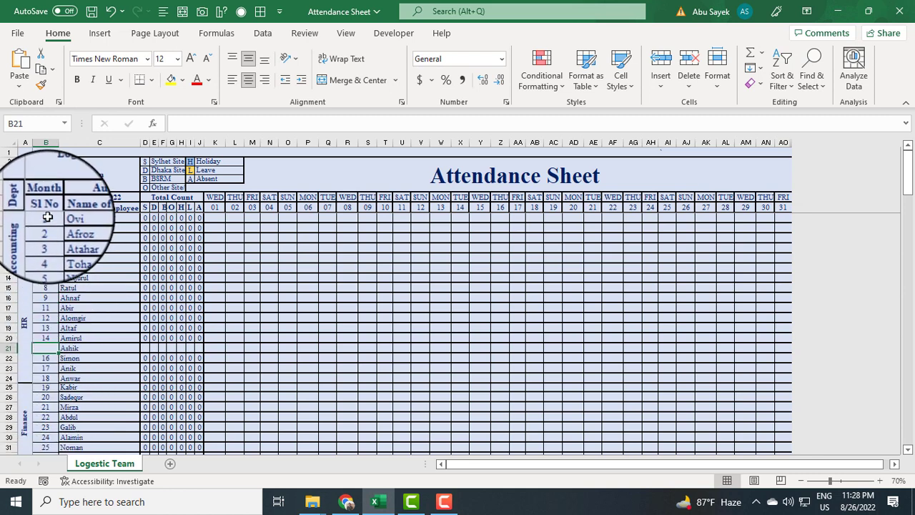
Renumber the Sl No column consecutively from 1 in B8 down to the last employee in row 35
drag(51, 221, 33, 427)
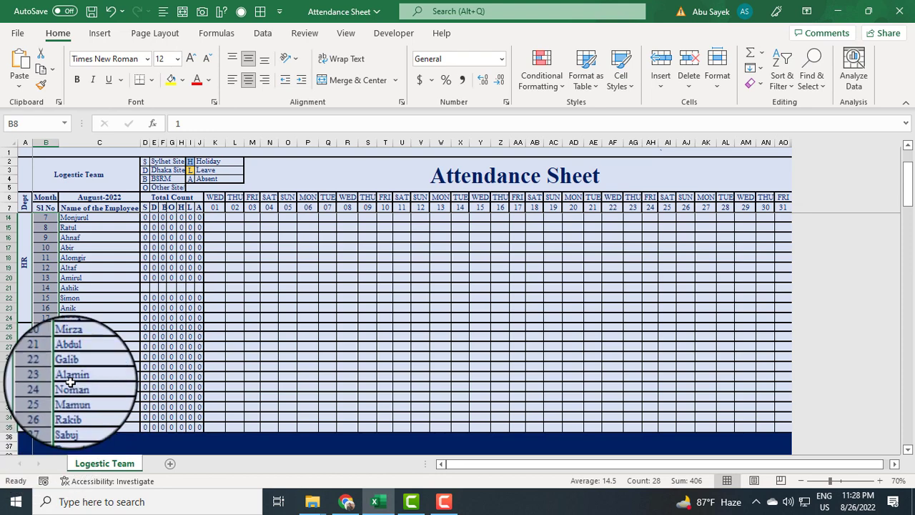
scroll(70, 381, up, 2)
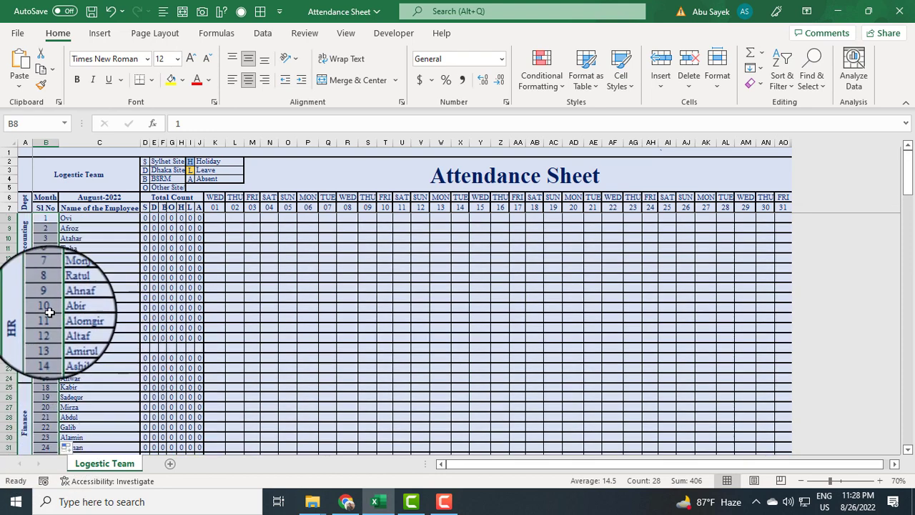
Try to clear the contents of row 14, the HR employee with serial number 7
click(72, 367)
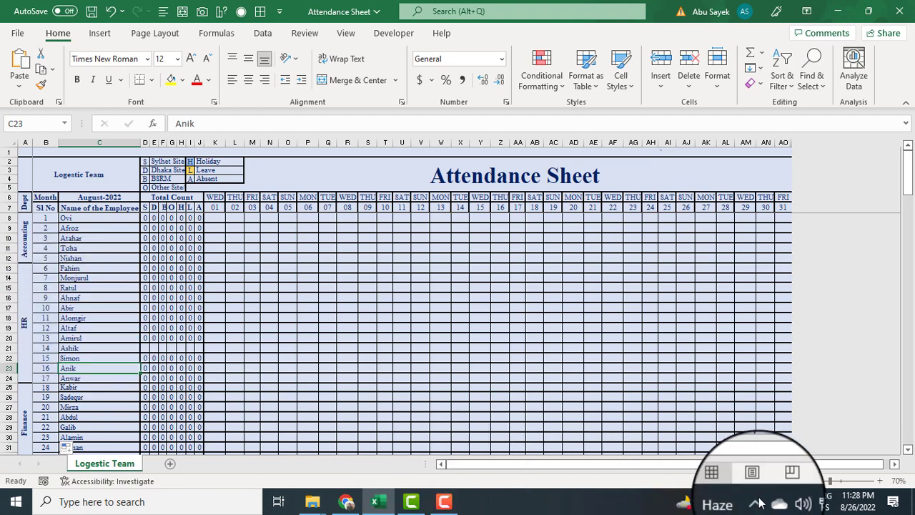
click(881, 480)
click(880, 480)
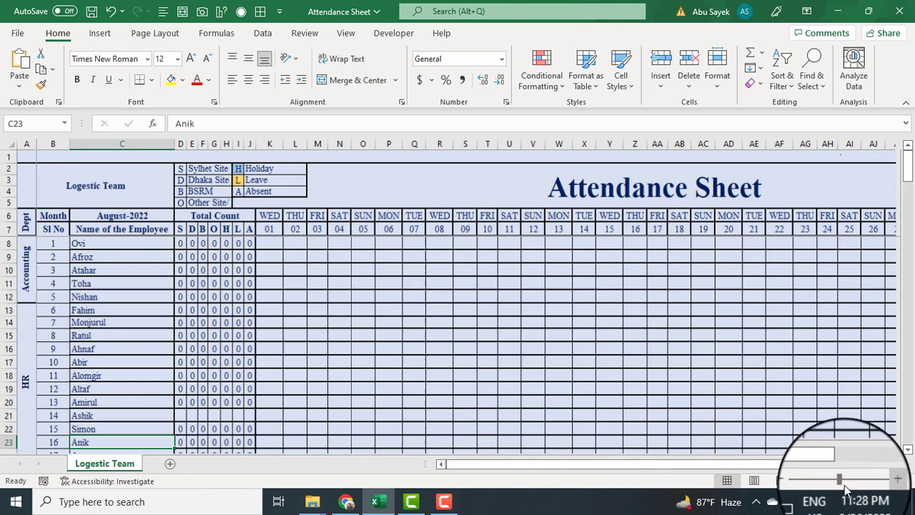
click(10, 312)
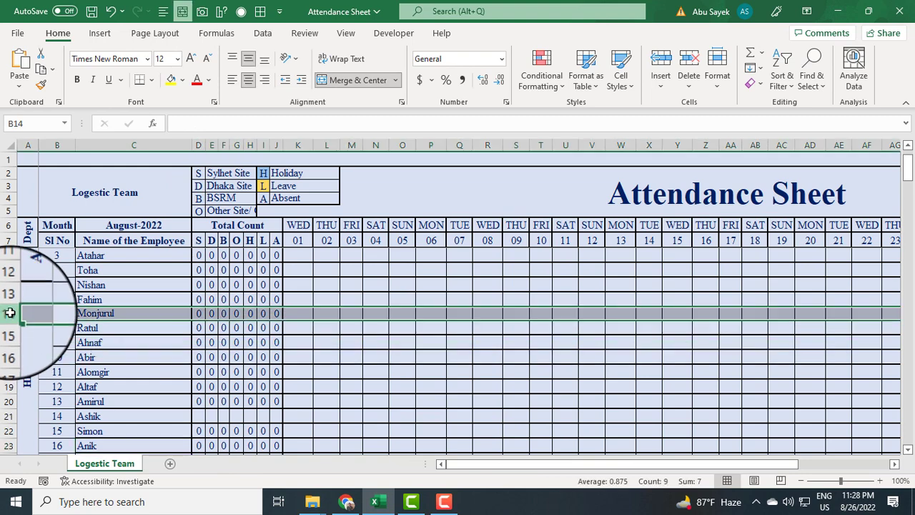
right_click(6, 312)
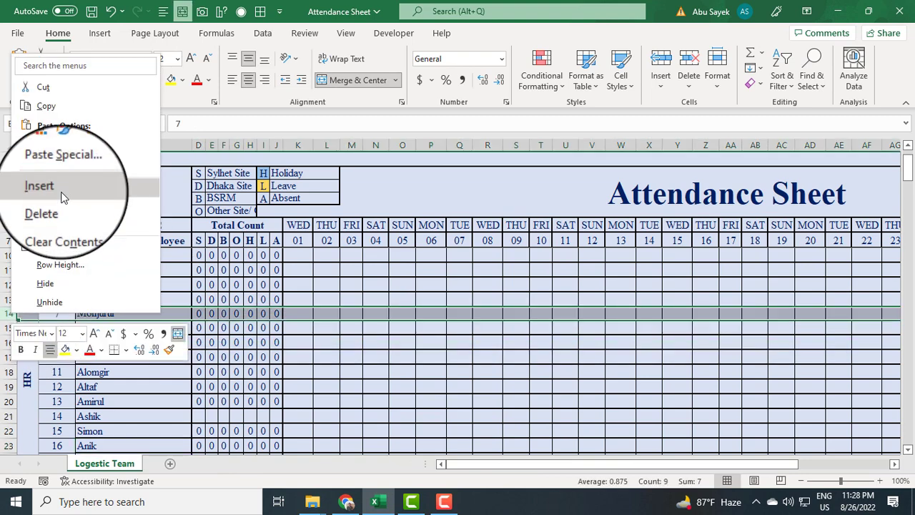
click(55, 229)
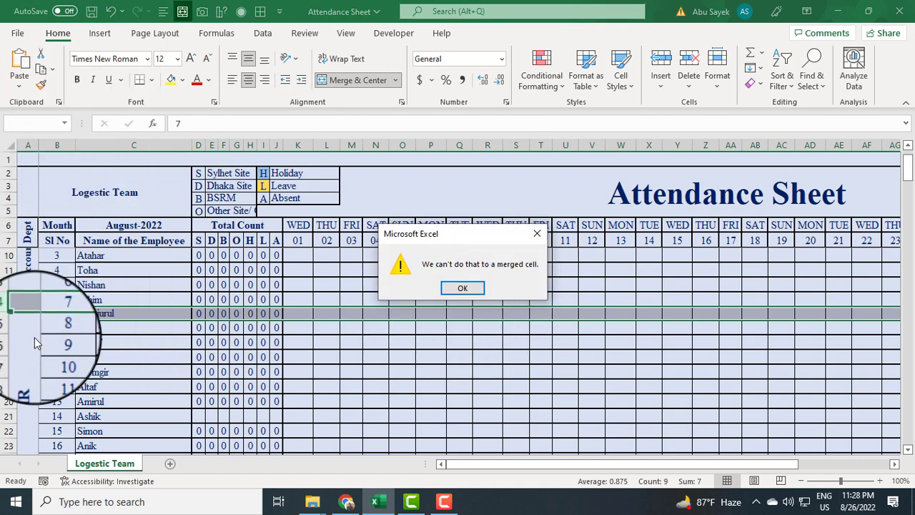
click(529, 238)
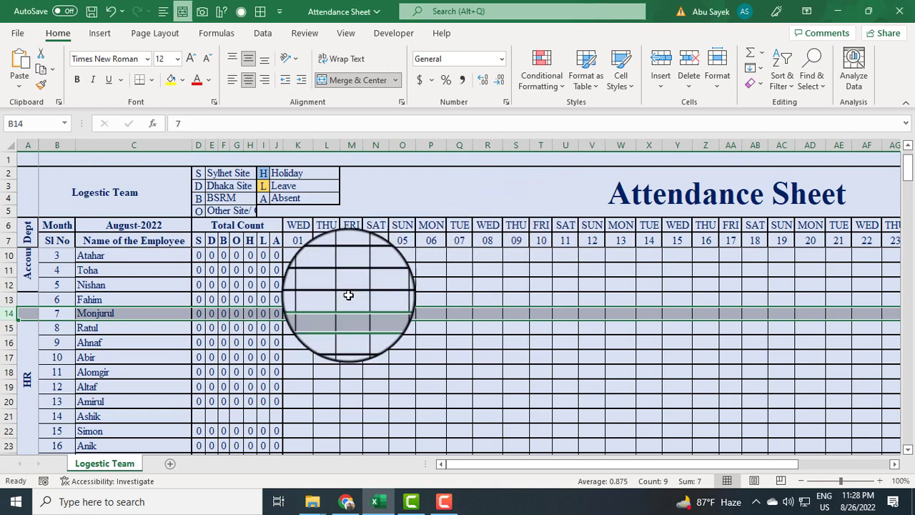
Delete row 14, the HR employee with serial number 7, and insert an empty row in its place
right_click(3, 313)
click(53, 206)
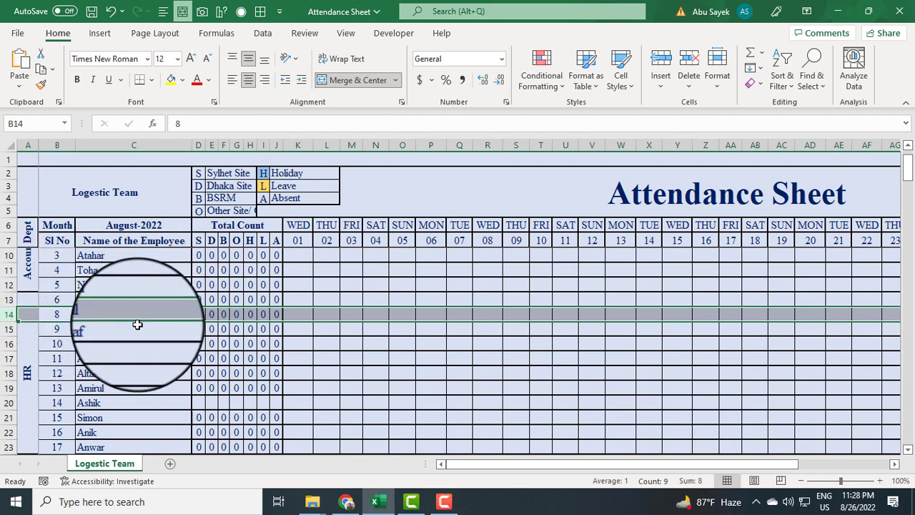
right_click(5, 315)
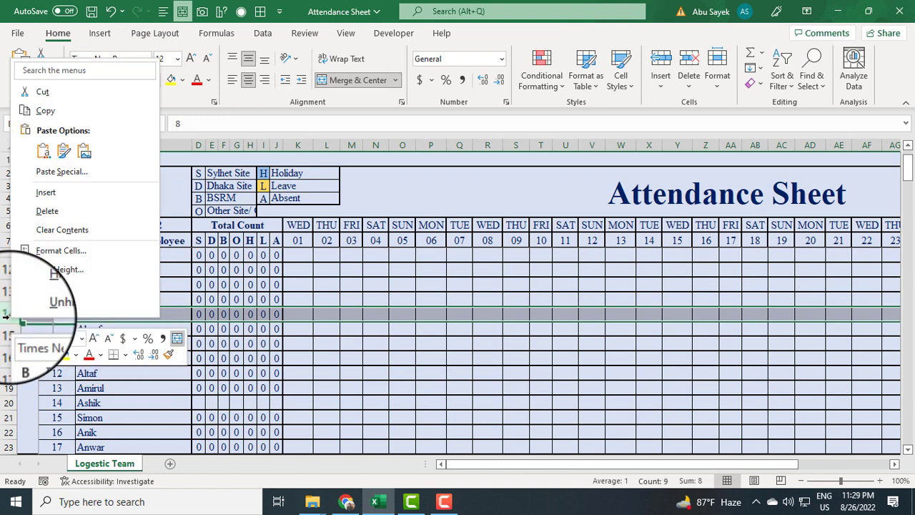
click(35, 195)
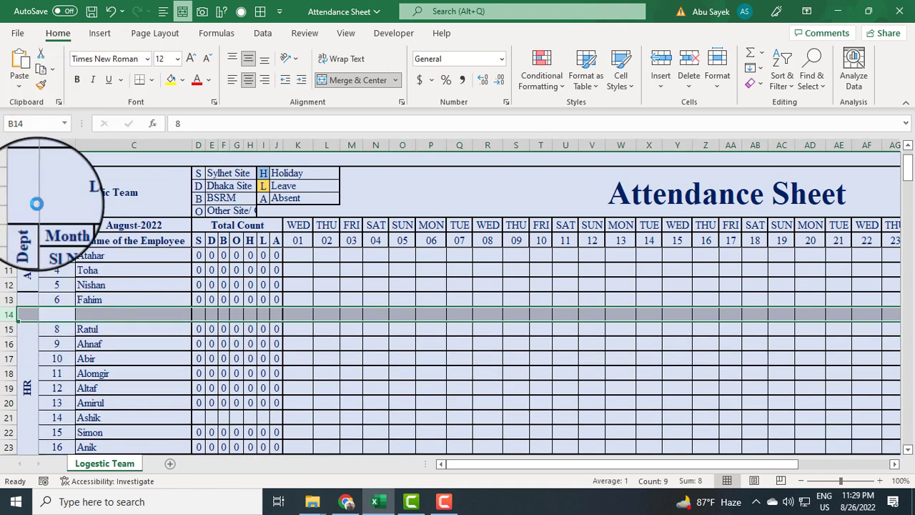
Enter the new employee's name in C14 and serial number 7 in B14
double_click(101, 314)
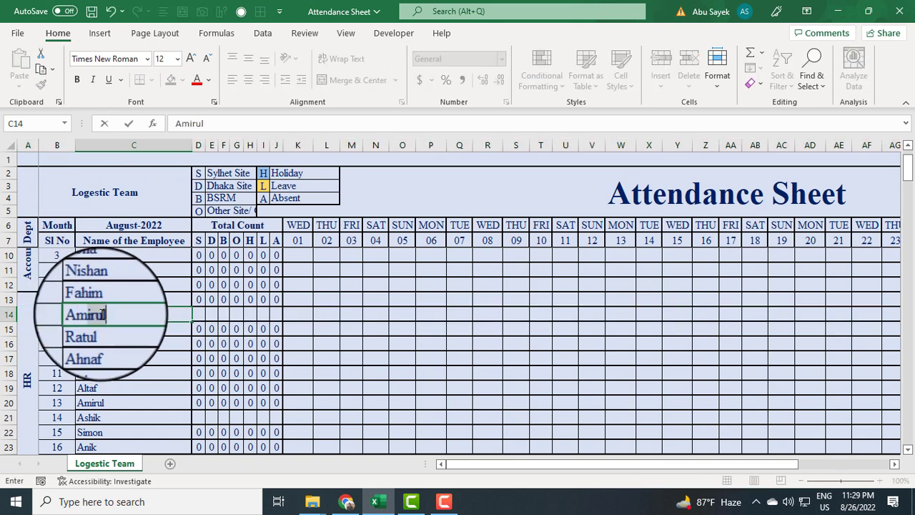
click(60, 315)
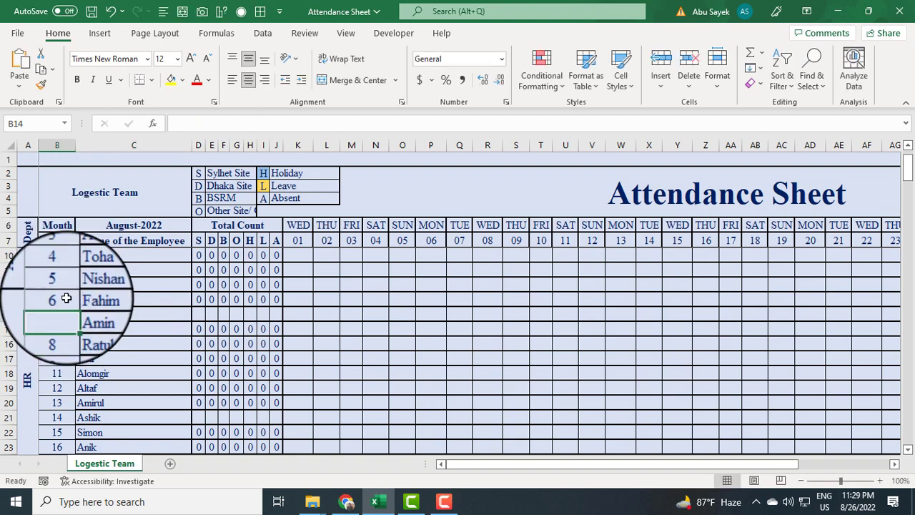
click(173, 354)
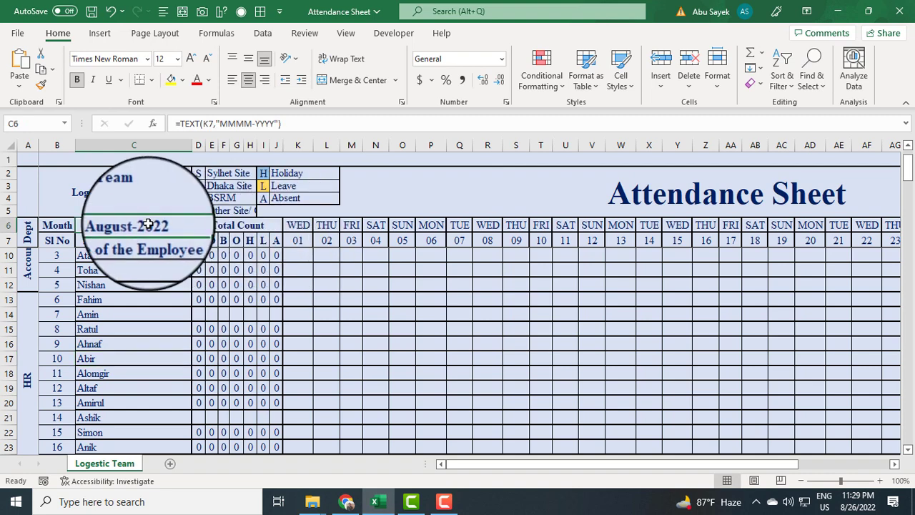
Trace the dependents and the precedents of the month formula in C6
click(256, 36)
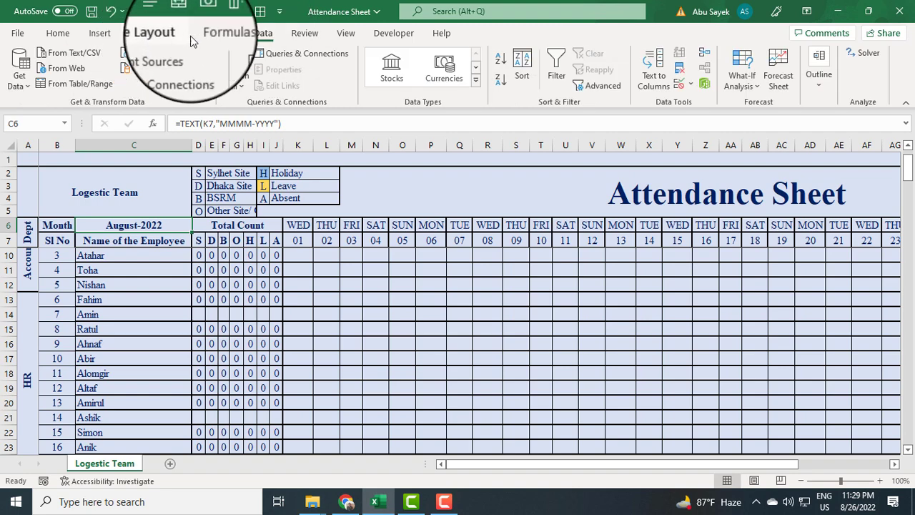
click(213, 36)
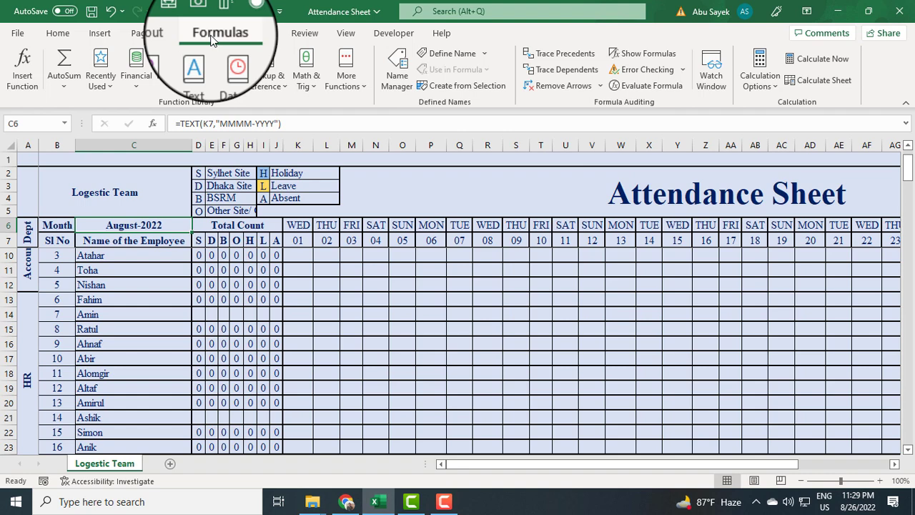
click(549, 75)
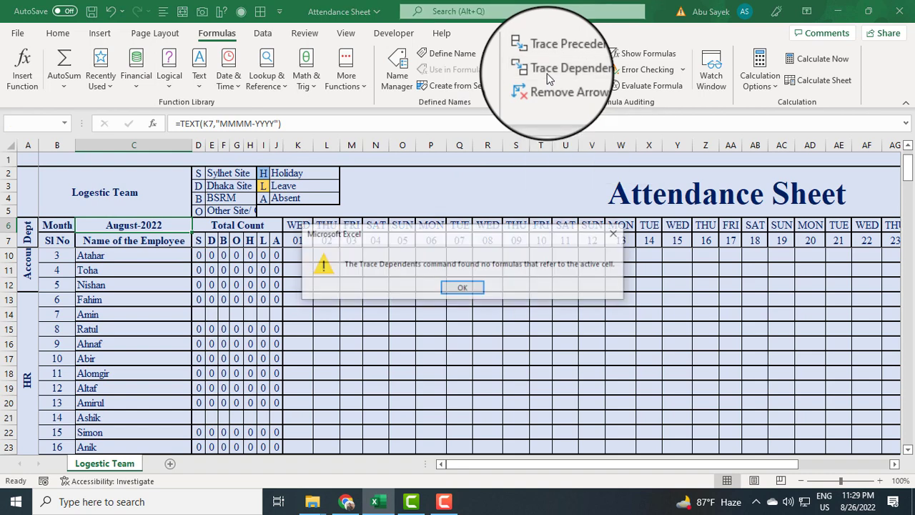
click(616, 234)
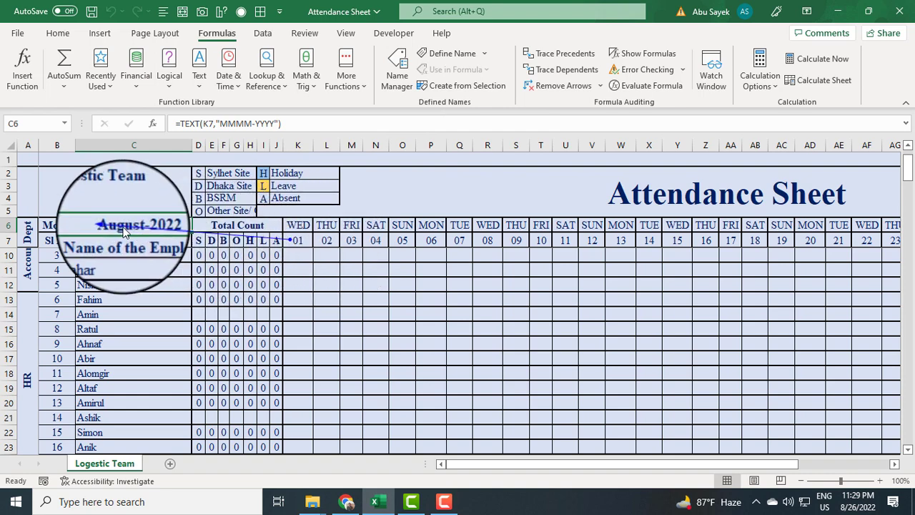
Remove the tracer arrows, trace the precedents of C6 once more, and clear the arrows again
click(557, 87)
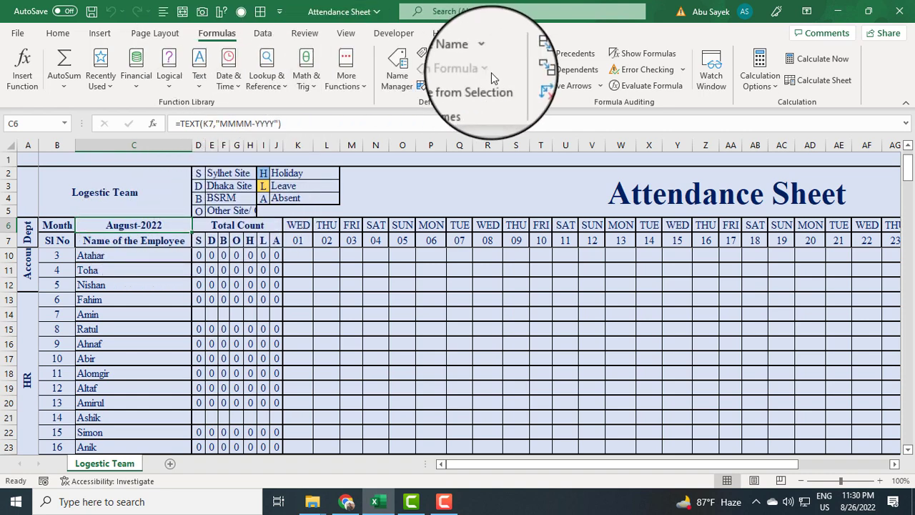
click(561, 58)
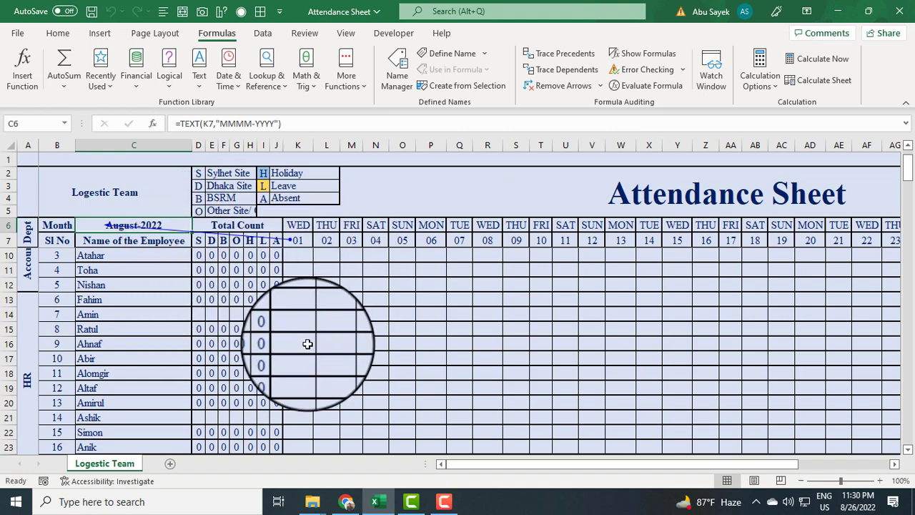
click(546, 85)
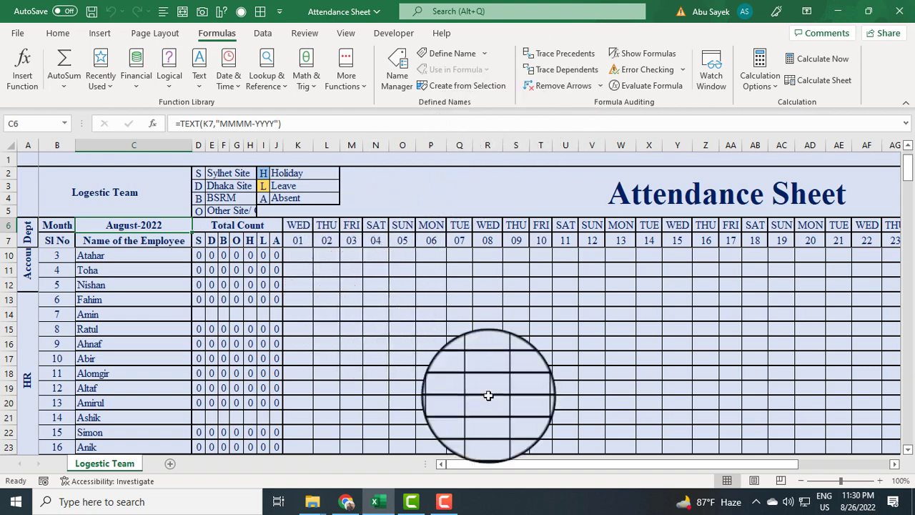